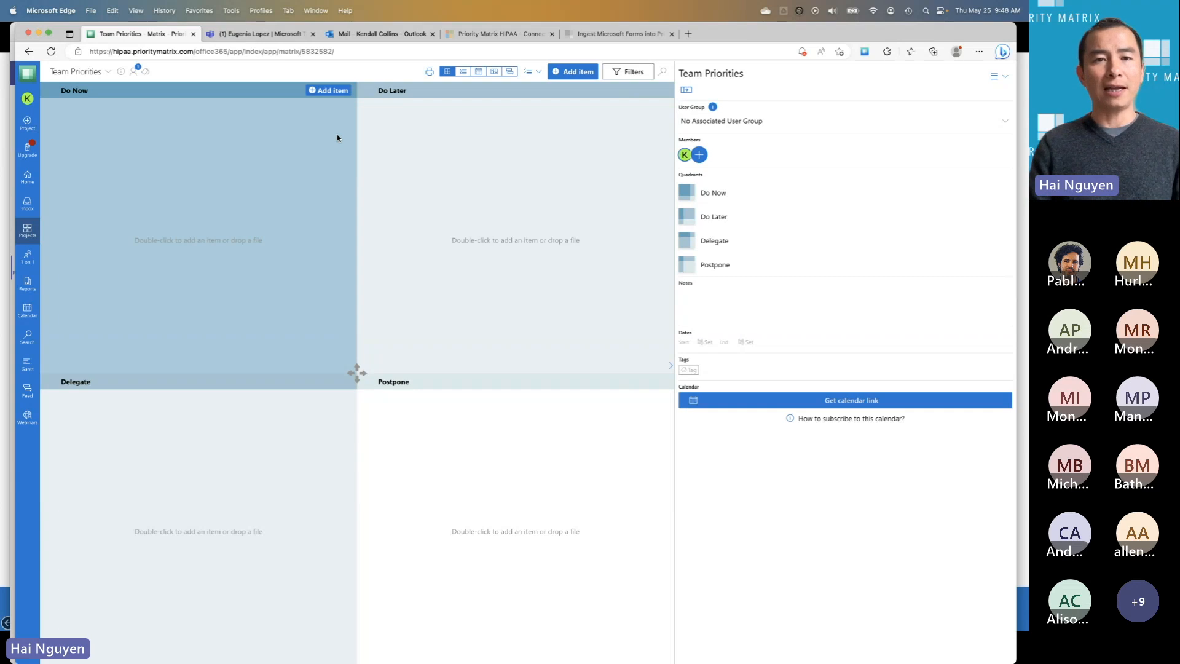
Step: Add an item titled "Check in on my report" to the Do Now quadrant and move it to Do Later
{"action": "left_click", "coordinate": [332, 91]}
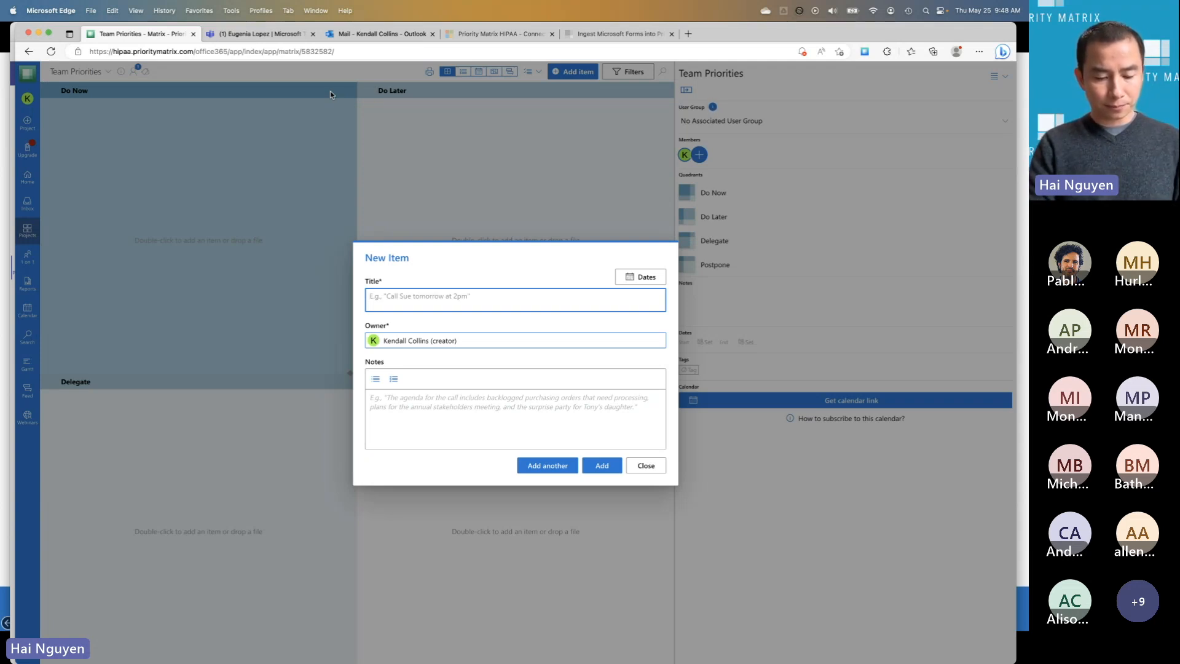
{"action": "type", "text": "Check i"}
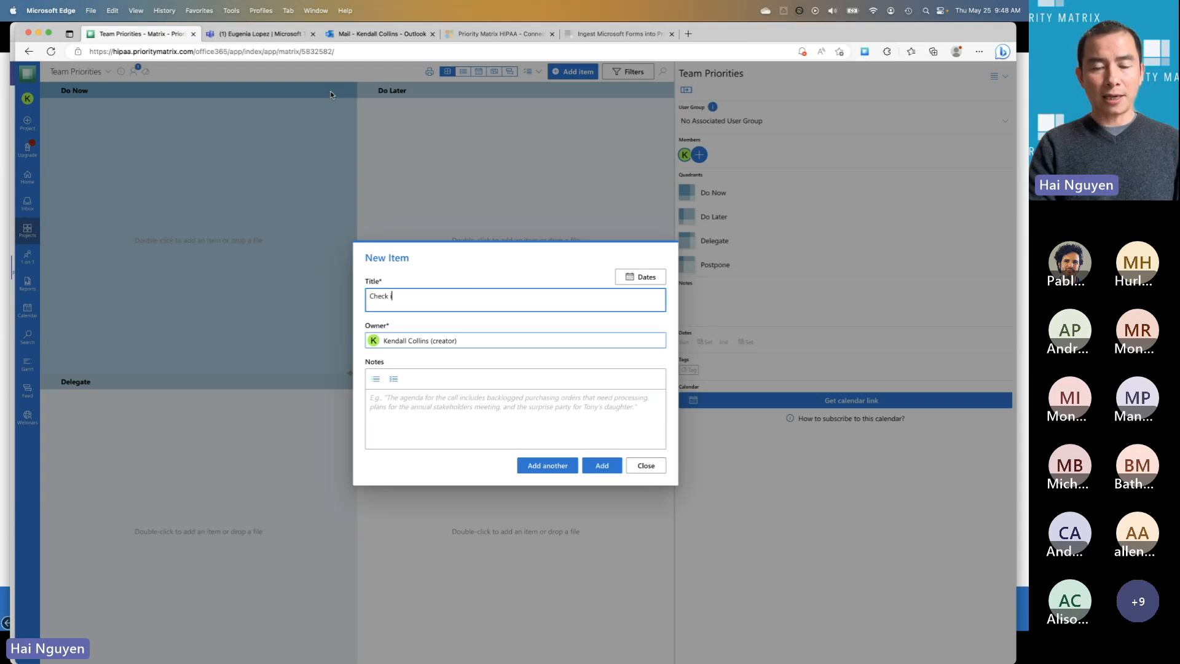
{"action": "type", "text": "n on my report"}
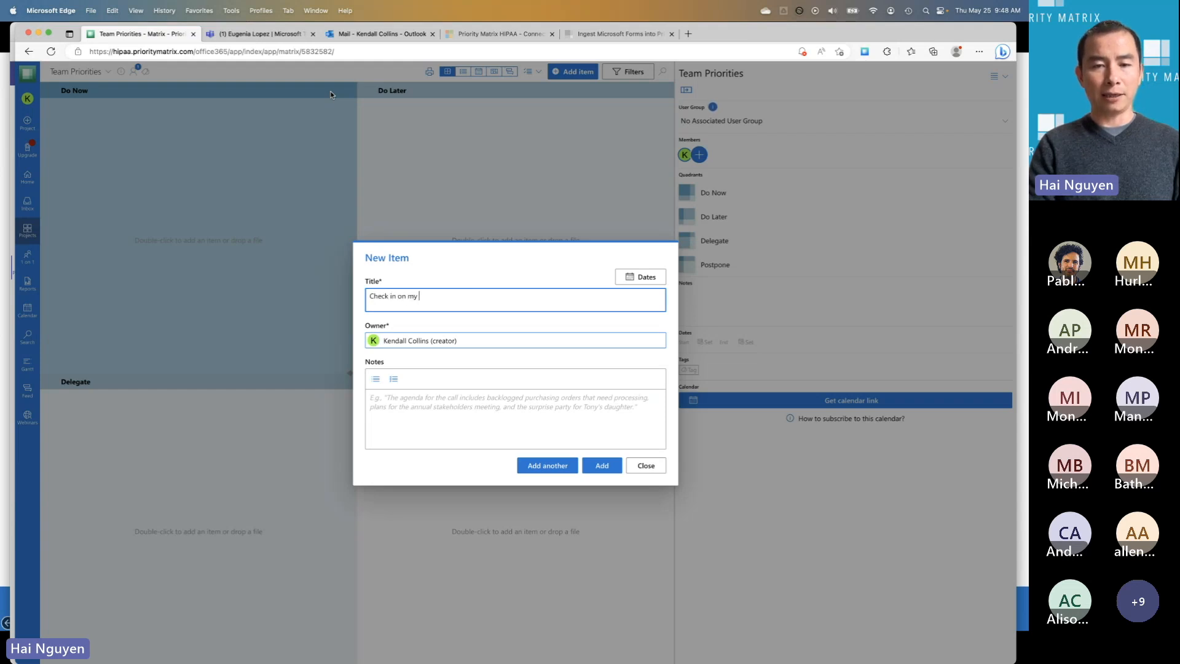
{"action": "left_click", "coordinate": [602, 466]}
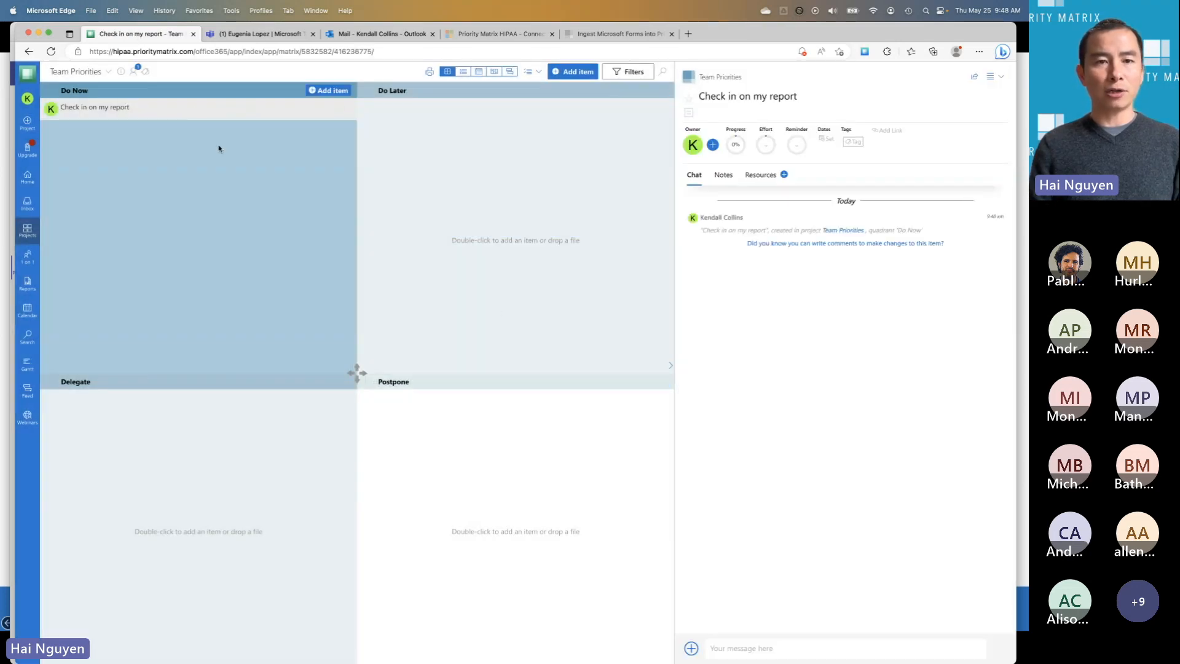
{"action": "left_click_drag", "start_coordinate": [192, 111], "coordinate": [449, 148]}
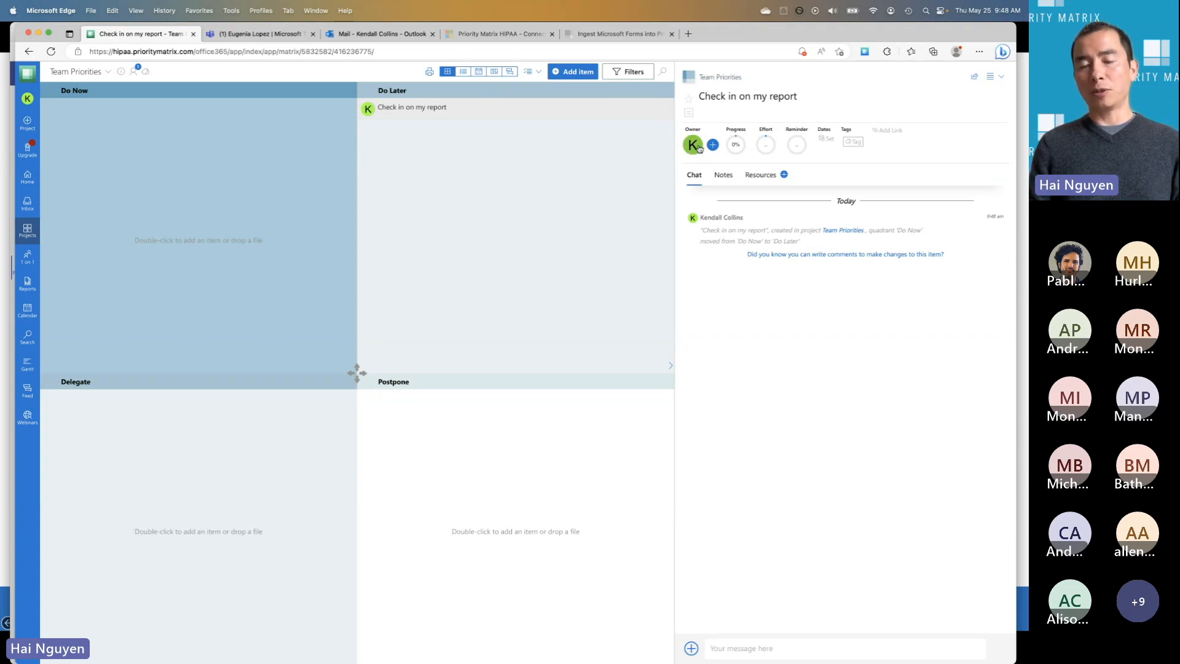
{"action": "left_click", "coordinate": [742, 146]}
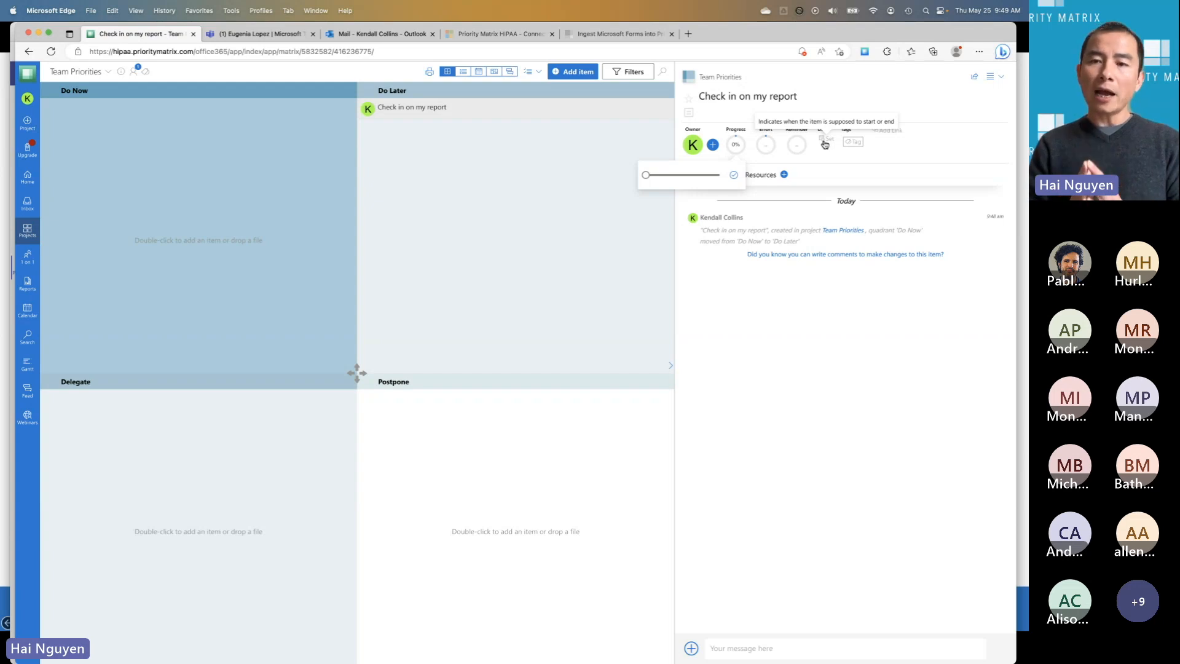
{"action": "left_click", "coordinate": [952, 143]}
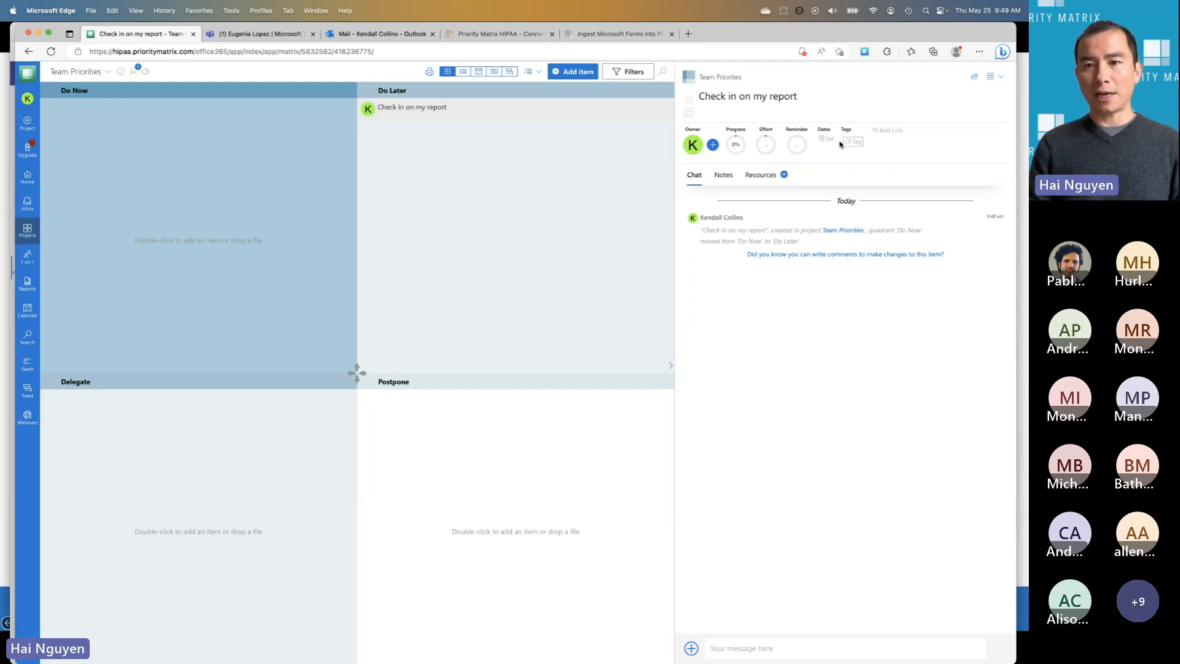
Step: Set the start date of the "Check in on my report" item to June 1, 2023
{"action": "left_click", "coordinate": [825, 138]}
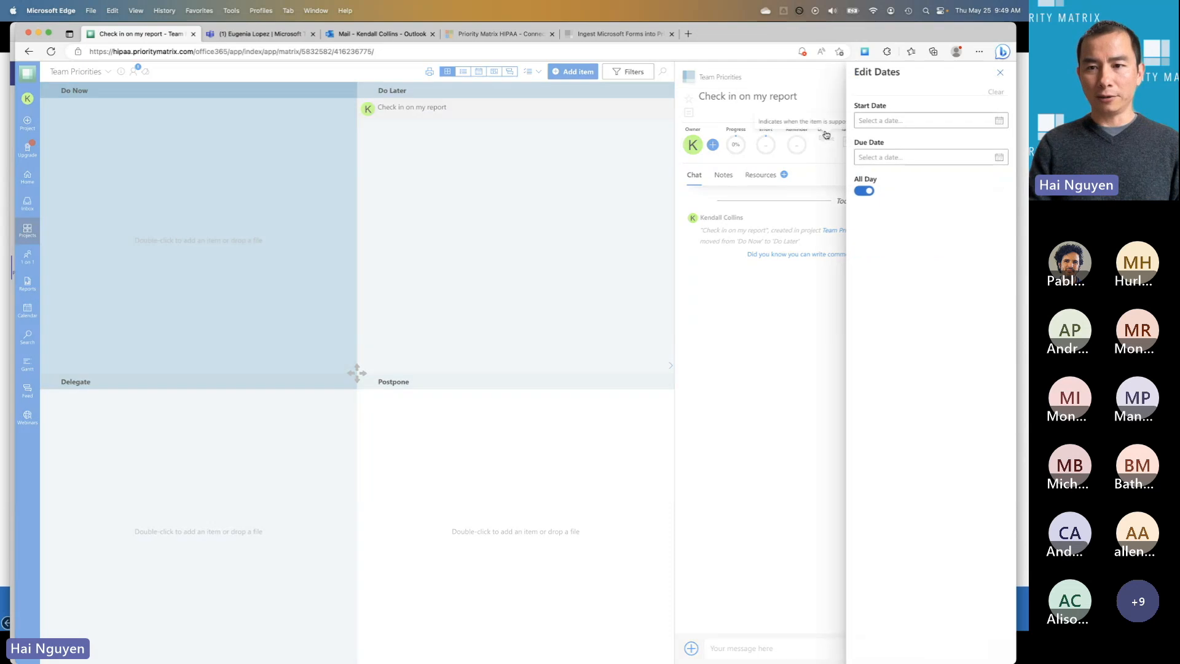
{"action": "left_click", "coordinate": [902, 122]}
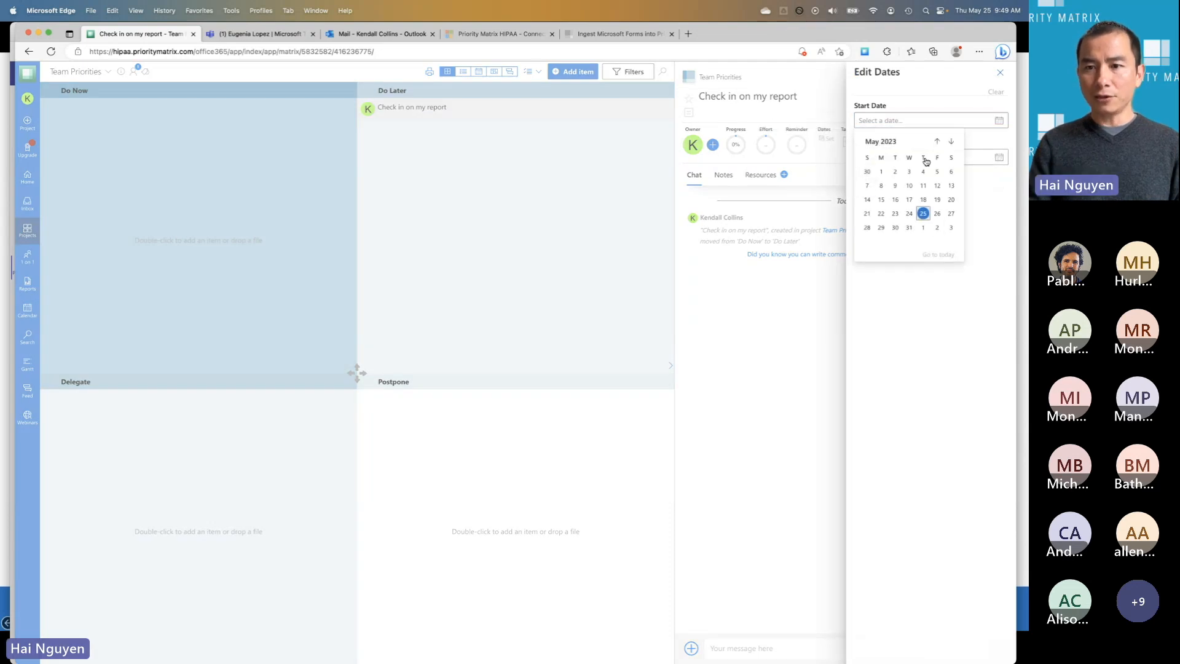
{"action": "left_click", "coordinate": [924, 229]}
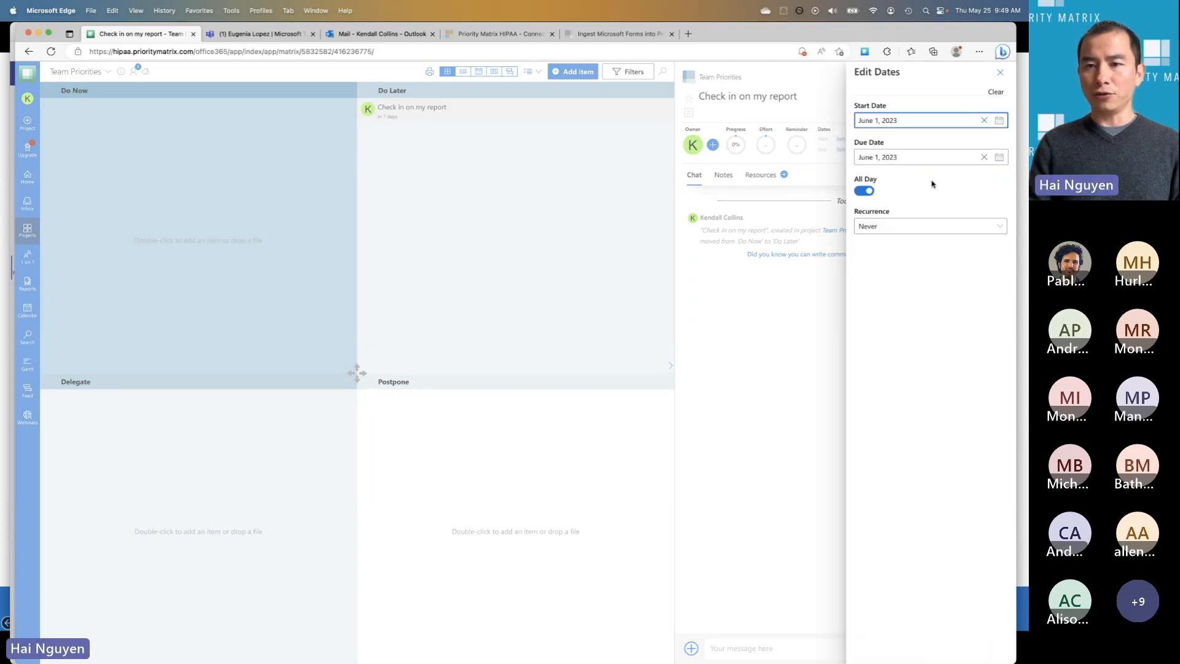
{"action": "left_click", "coordinate": [1000, 74]}
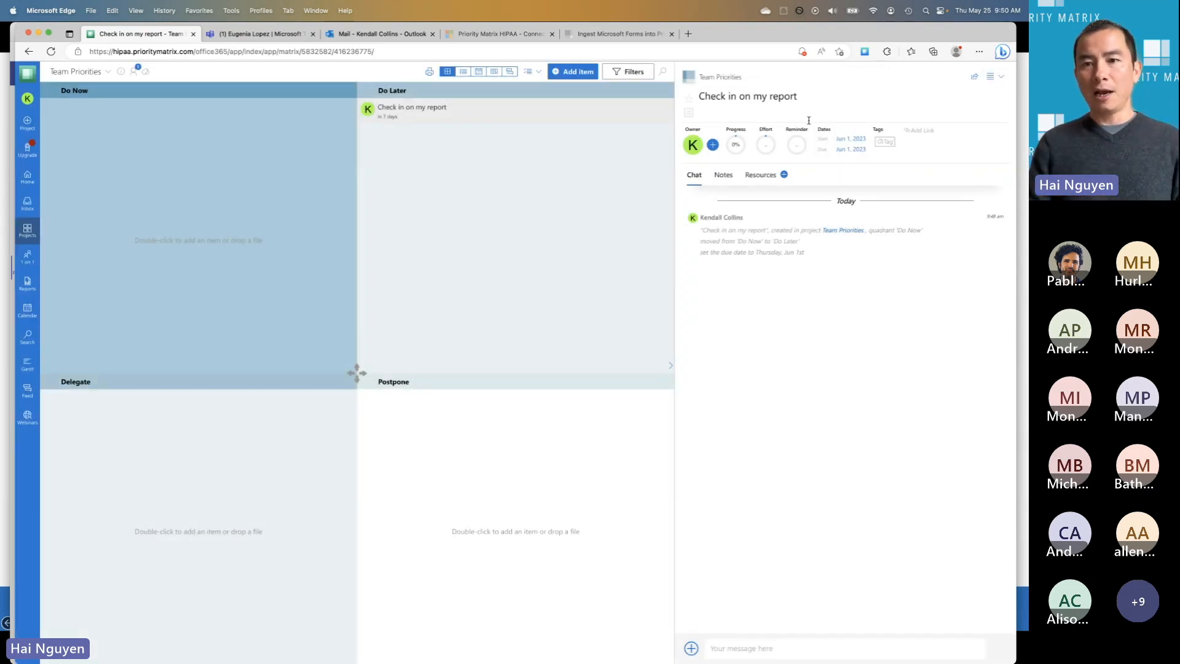
Step: Set a reminder for the "Check in on my report" item on May 31, 2023
{"action": "left_click", "coordinate": [797, 145]}
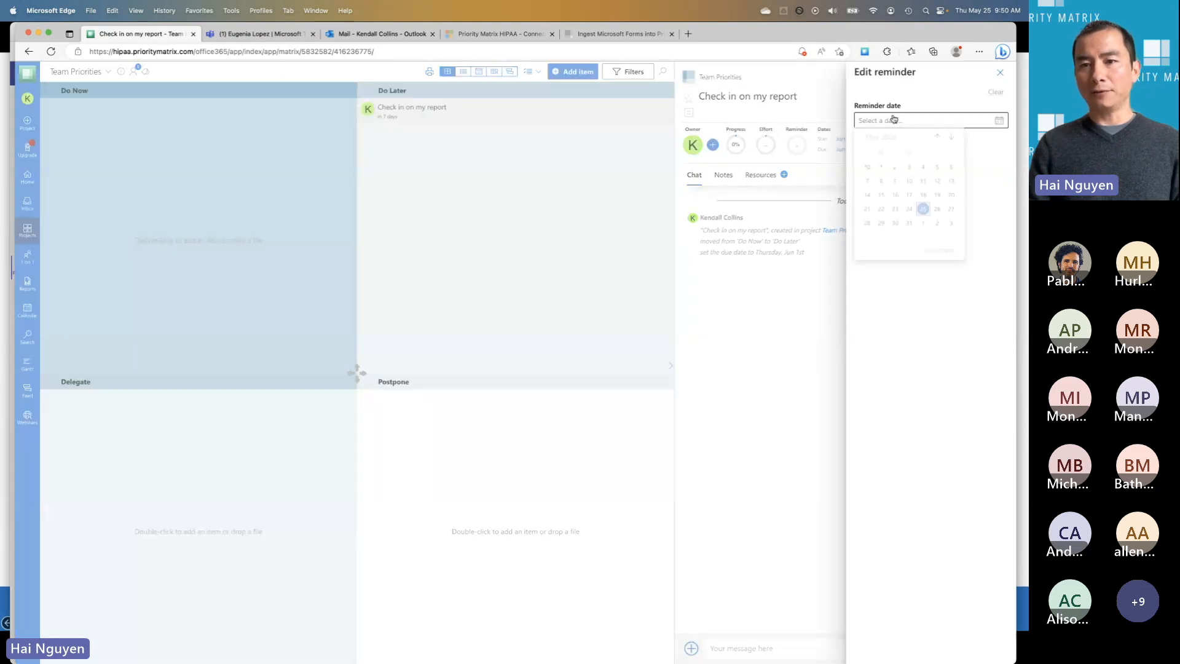
{"action": "left_click", "coordinate": [908, 228]}
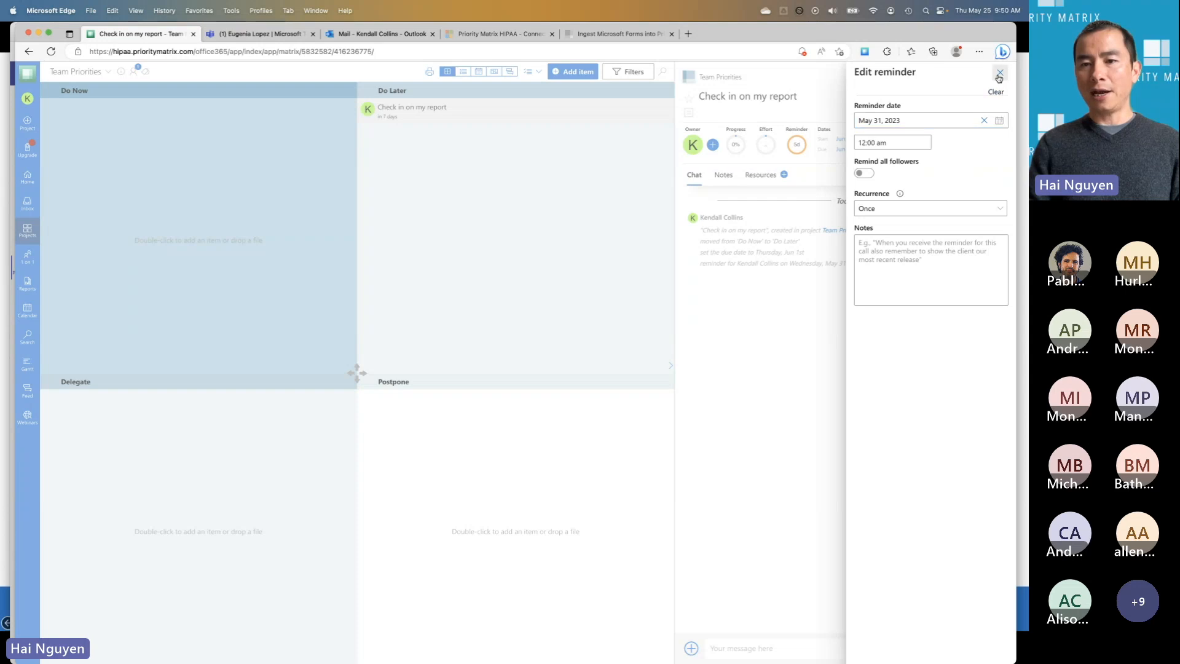
{"action": "left_click", "coordinate": [999, 74]}
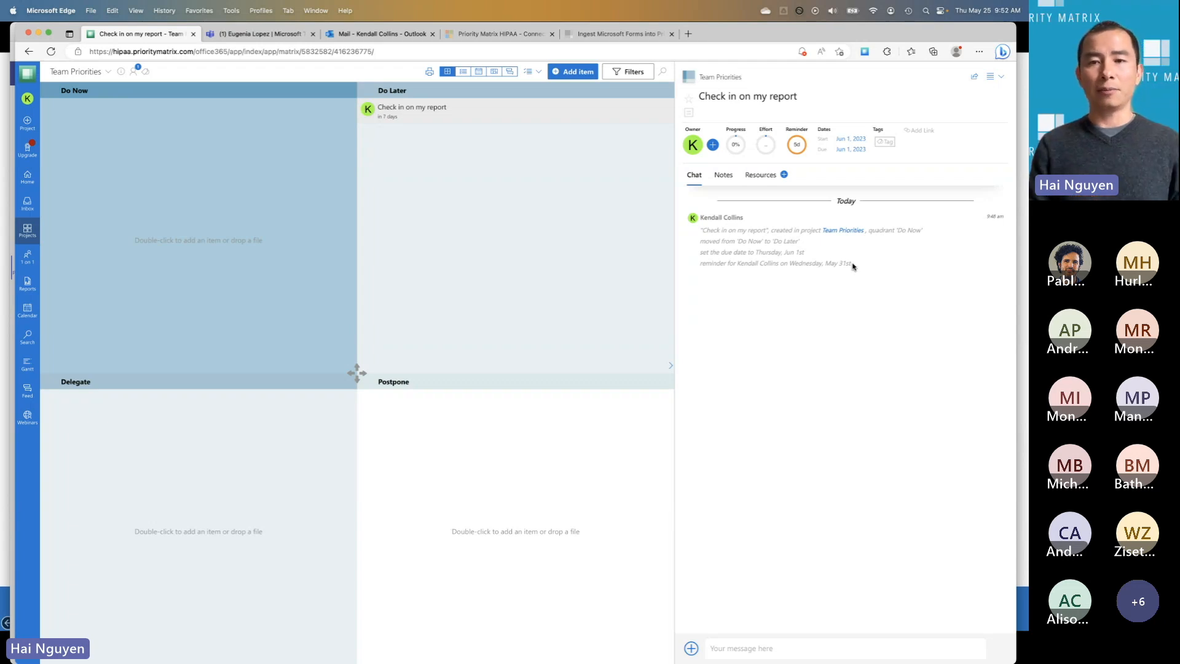
Step: Create a checklist in the item's notes with the entries Subtask 1, Subtask 2 and Subtask 3
{"action": "left_click", "coordinate": [723, 177]}
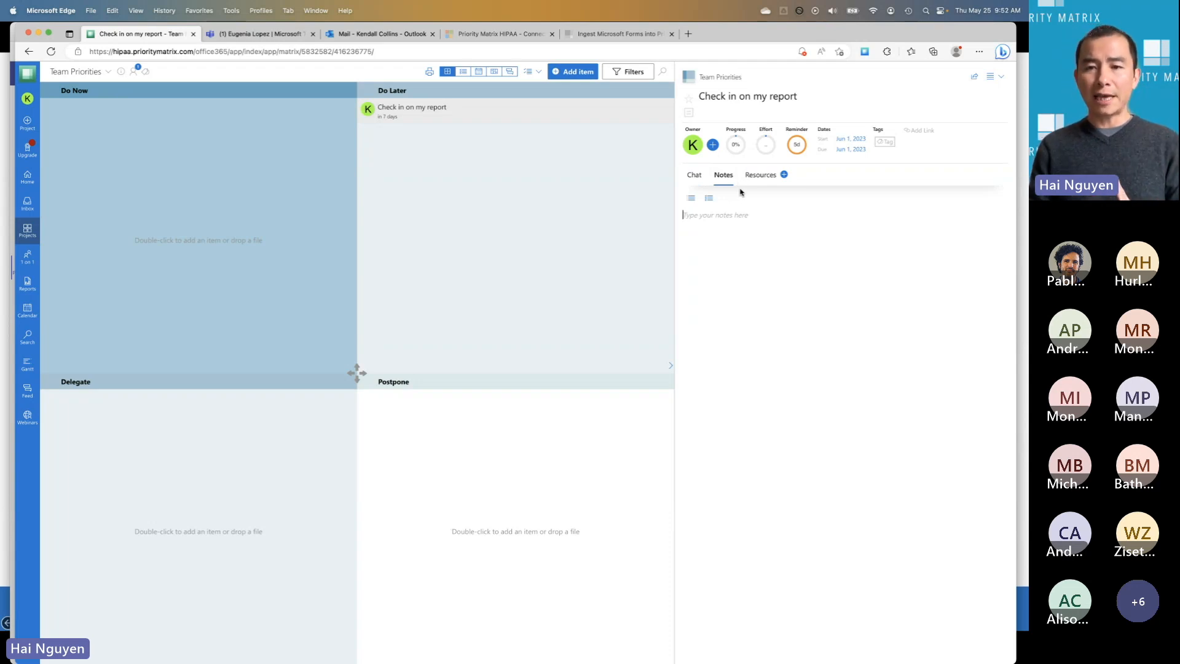
{"action": "left_click", "coordinate": [709, 198]}
{"action": "type", "text": "Subtask 1"}
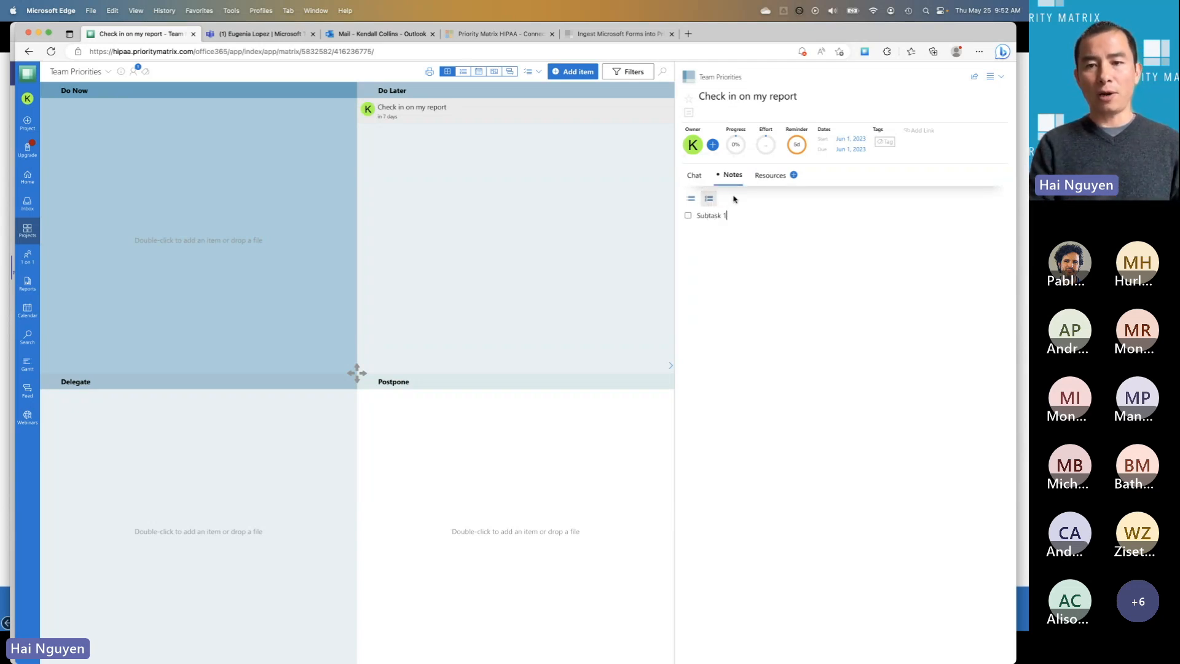
{"action": "key", "text": "Return"}
{"action": "type", "text": "Subtask 2"}
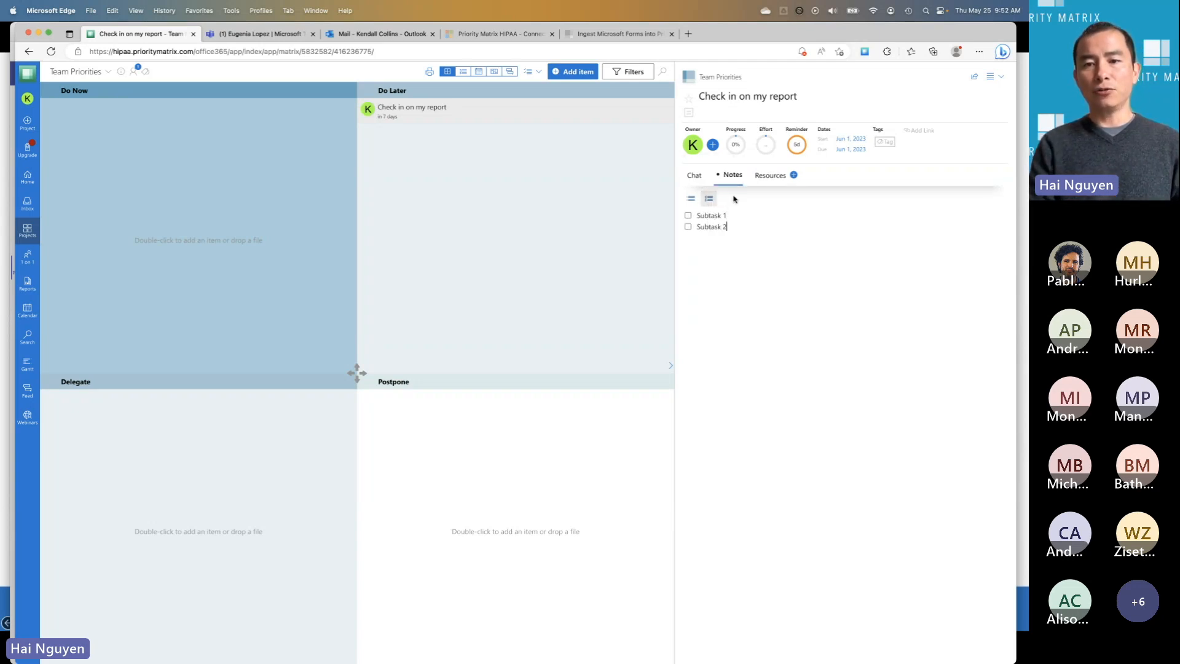
{"action": "key", "text": "Return"}
{"action": "type", "text": "Subtask 3"}
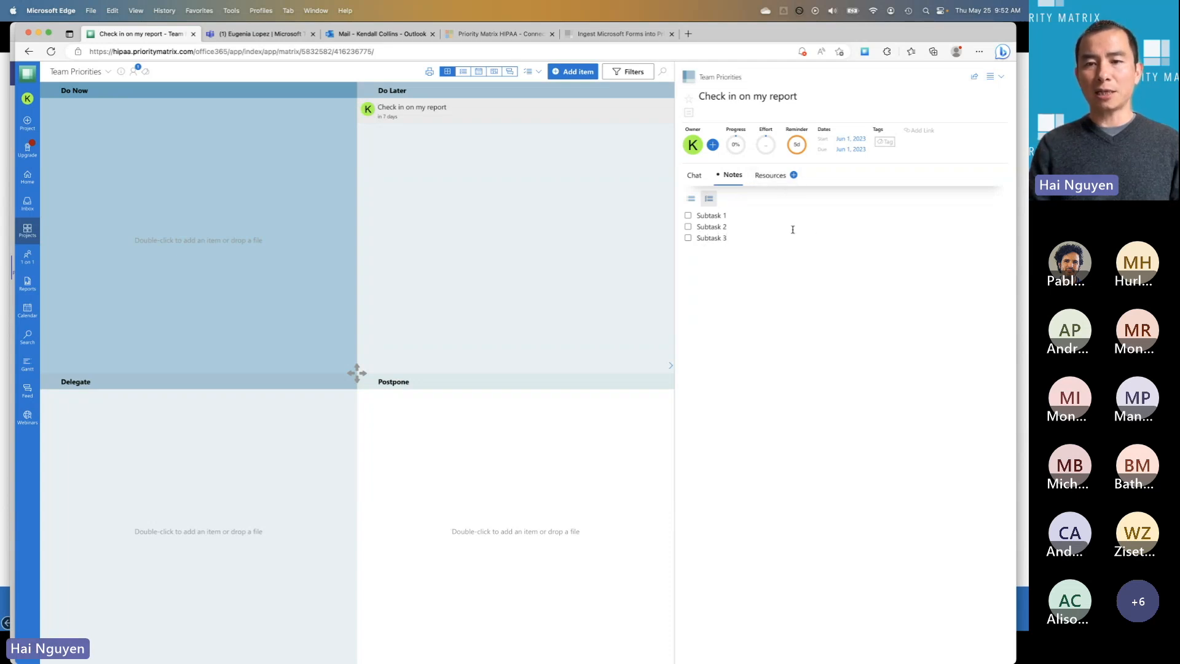
Step: Look at the item's attachment and link options, and review its chat history
{"action": "left_click", "coordinate": [772, 178]}
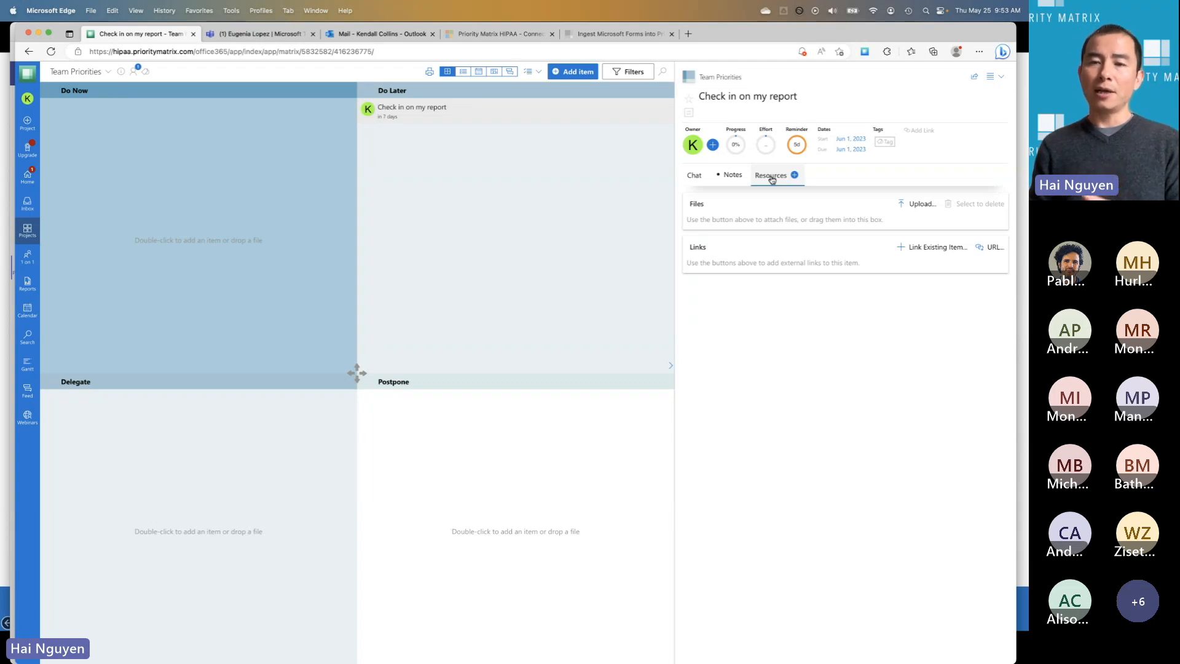
{"action": "left_click", "coordinate": [694, 177]}
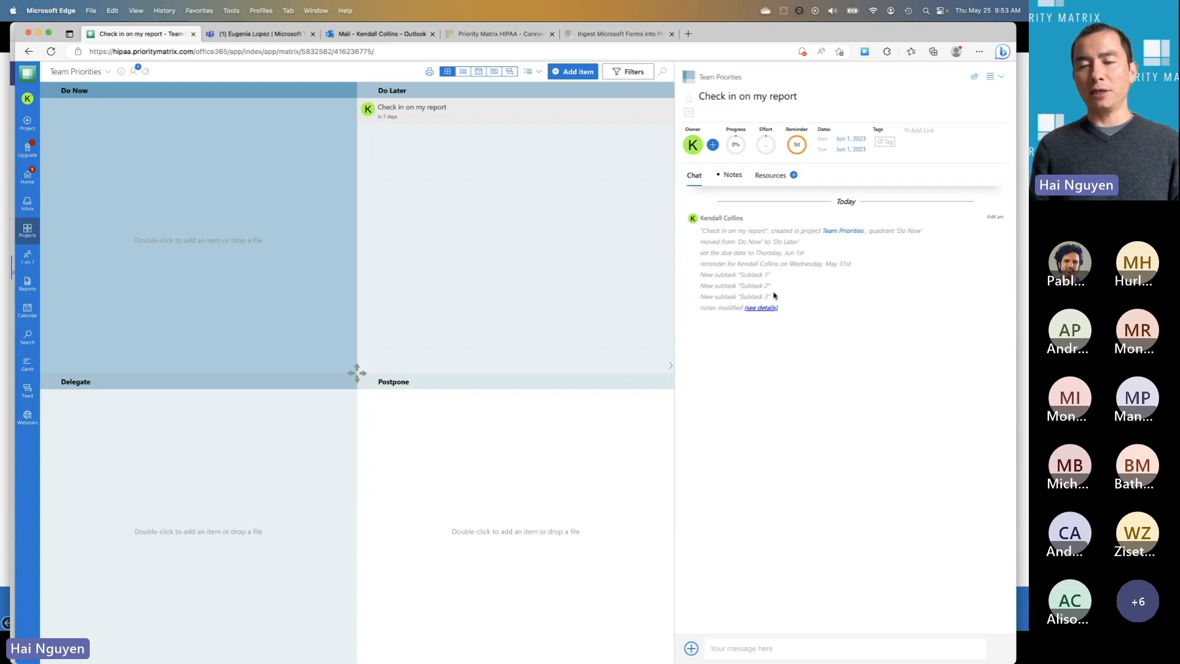
Step: Mark Subtask 1 as complete in the item's notes, and check the item's chat history and progress
{"action": "left_click", "coordinate": [729, 180]}
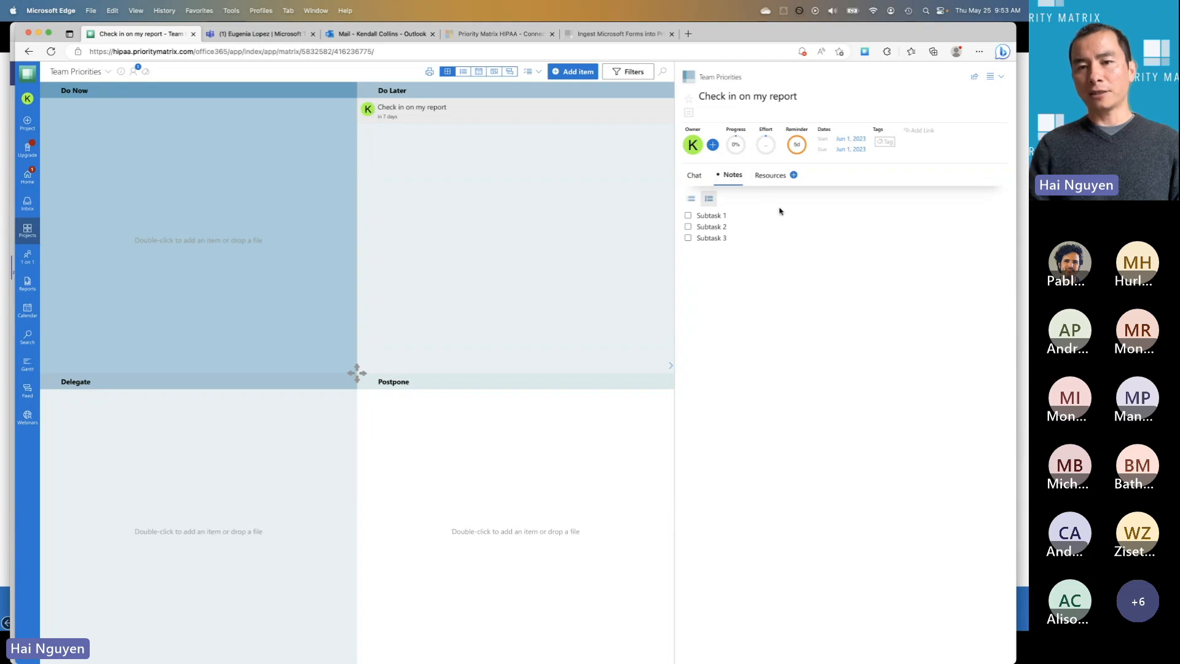
{"action": "left_click", "coordinate": [697, 178]}
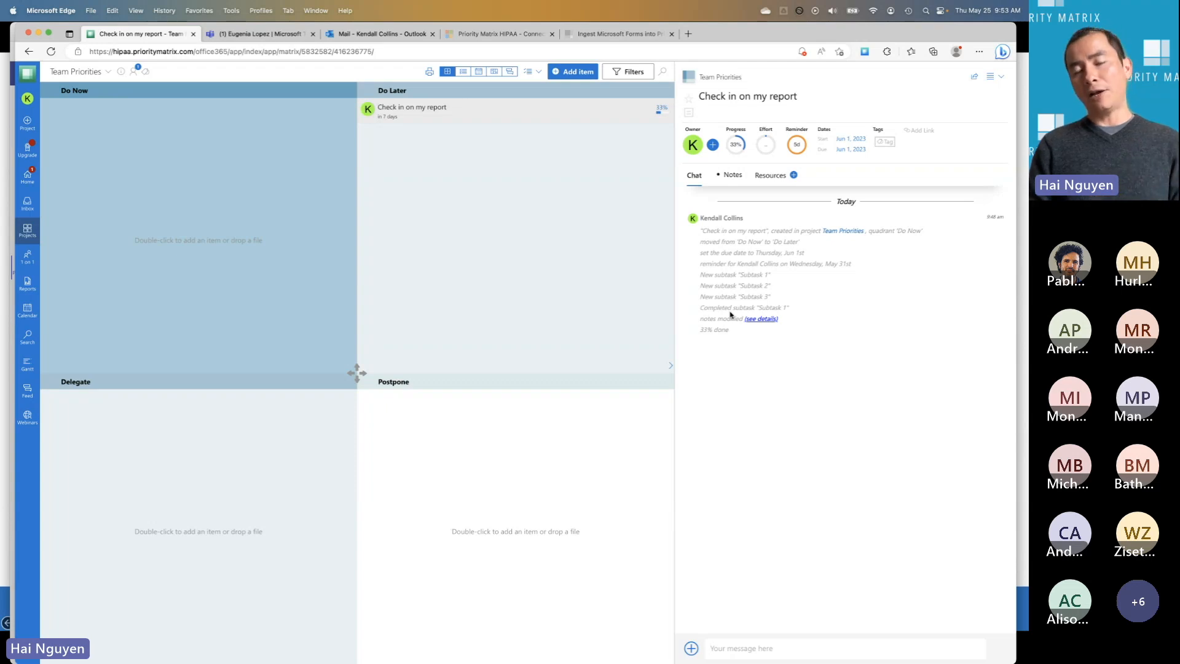
{"action": "left_click", "coordinate": [737, 148]}
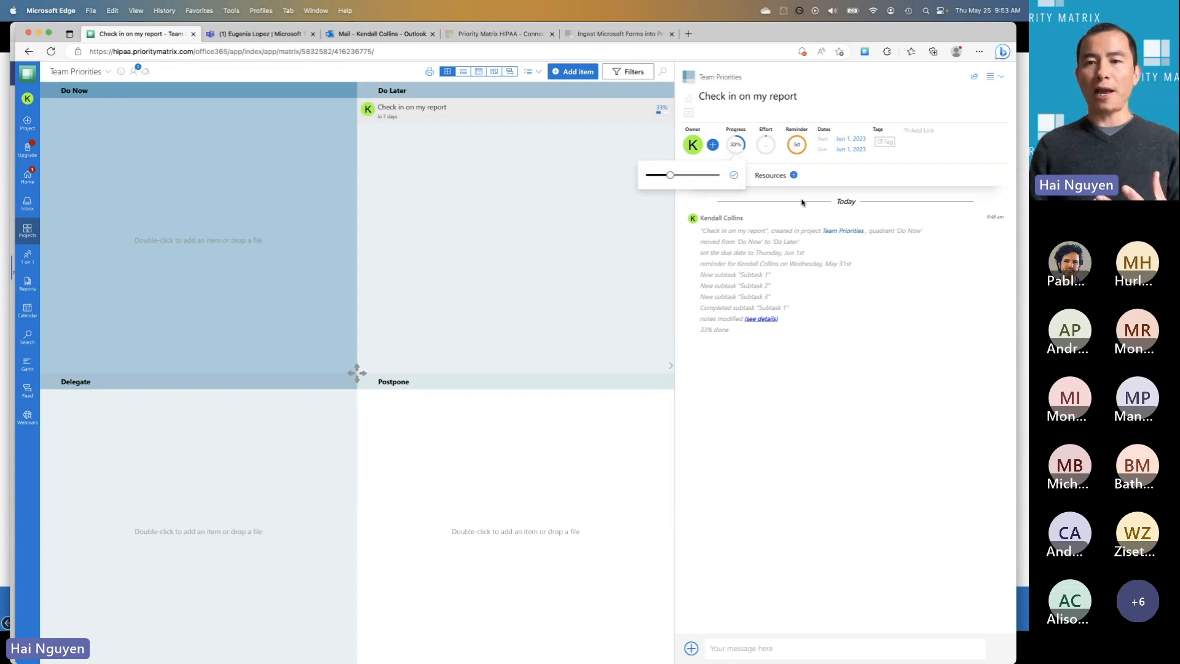
{"action": "left_click", "coordinate": [861, 181]}
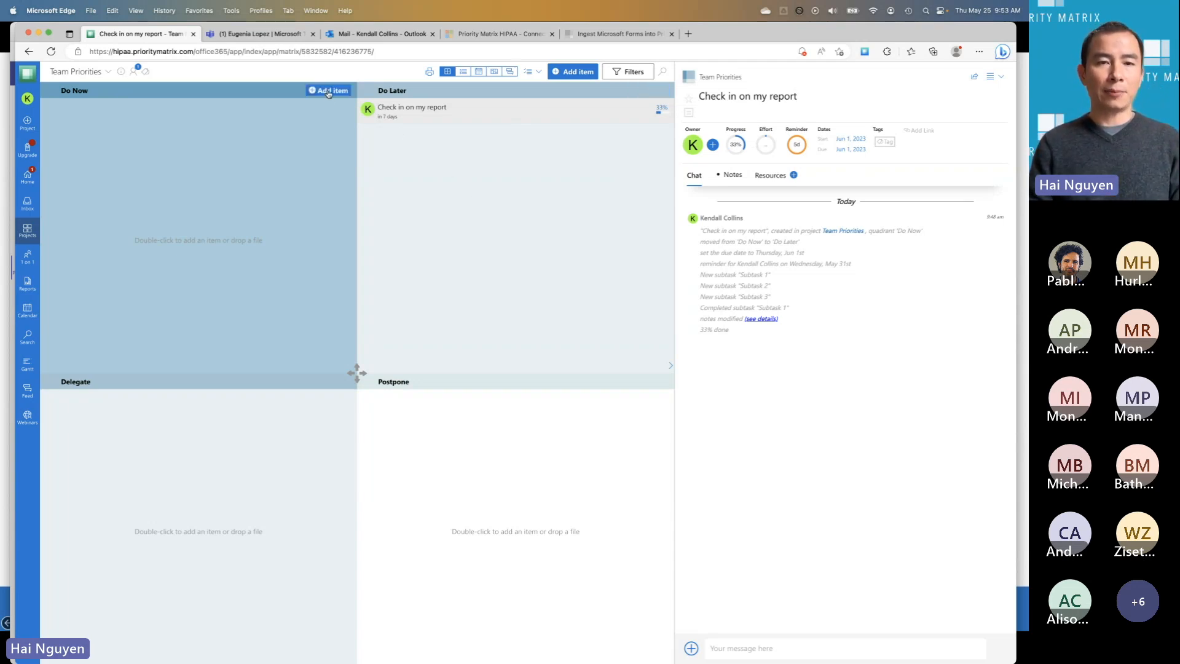
Step: Add an item titled "Follow up with webinar attendees due in 1 week" to the Do Now quadrant
{"action": "left_click", "coordinate": [329, 91]}
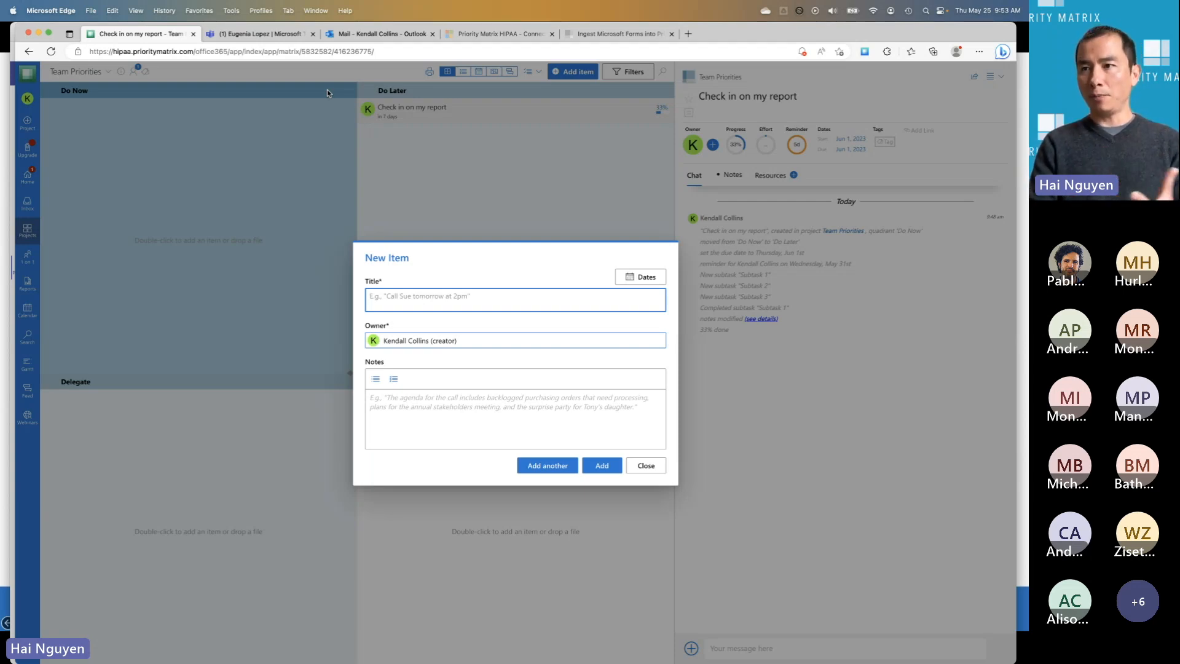
{"action": "type", "text": "Follo"}
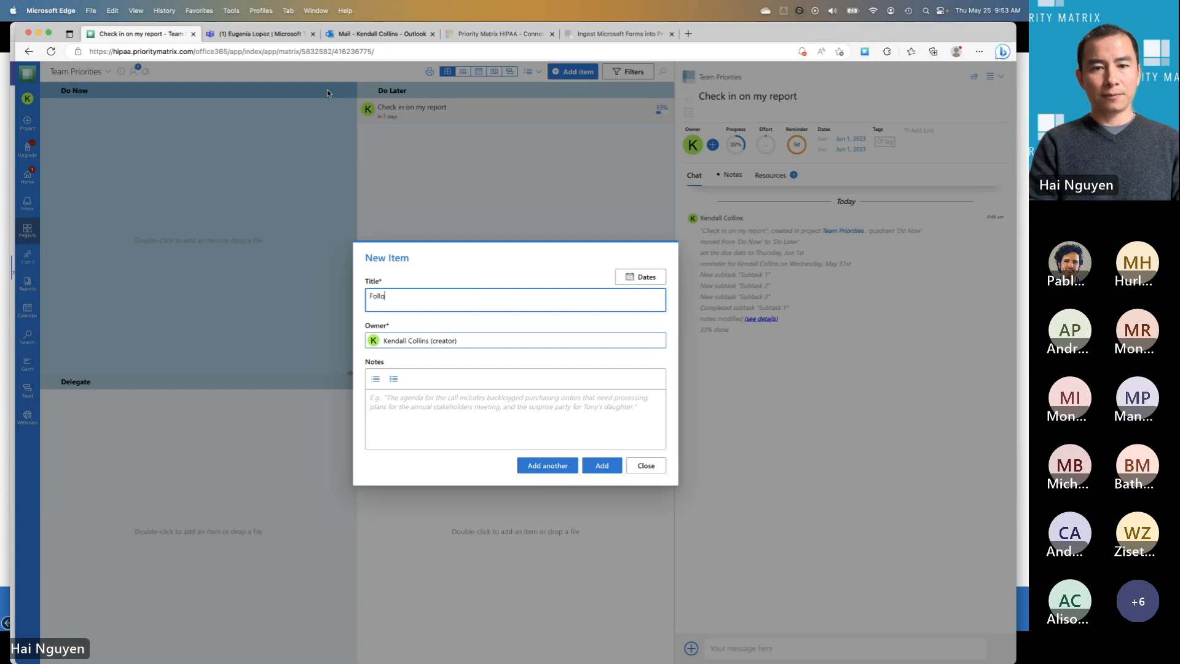
{"action": "type", "text": "w up with webinar at"}
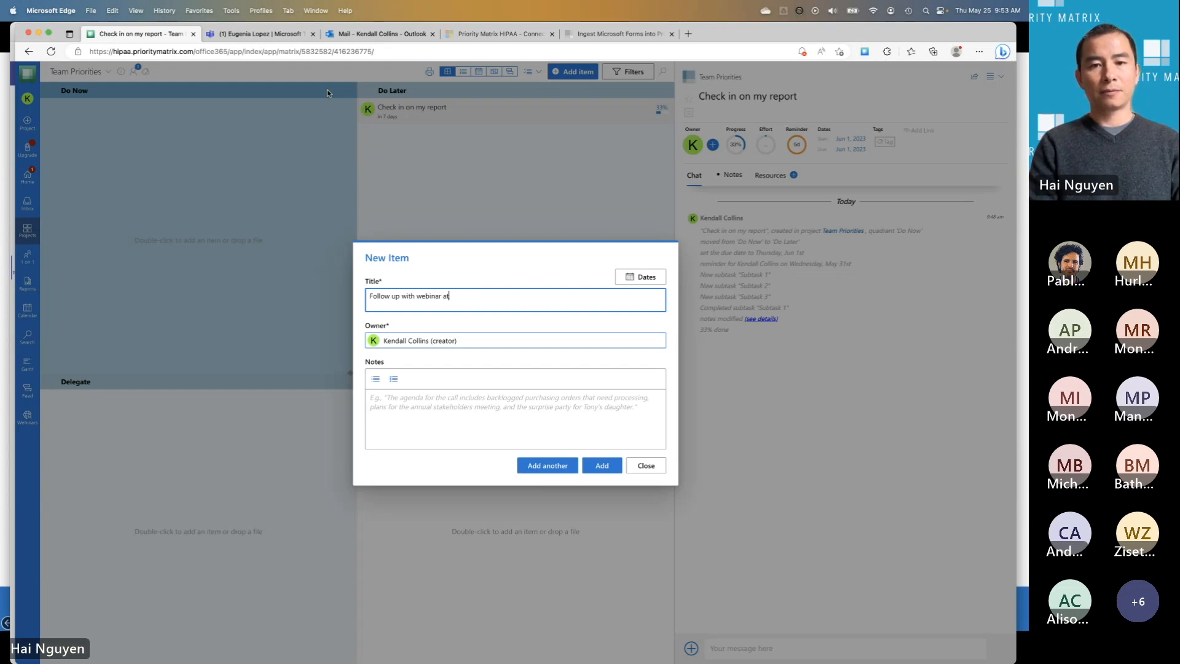
{"action": "type", "text": "tendees"}
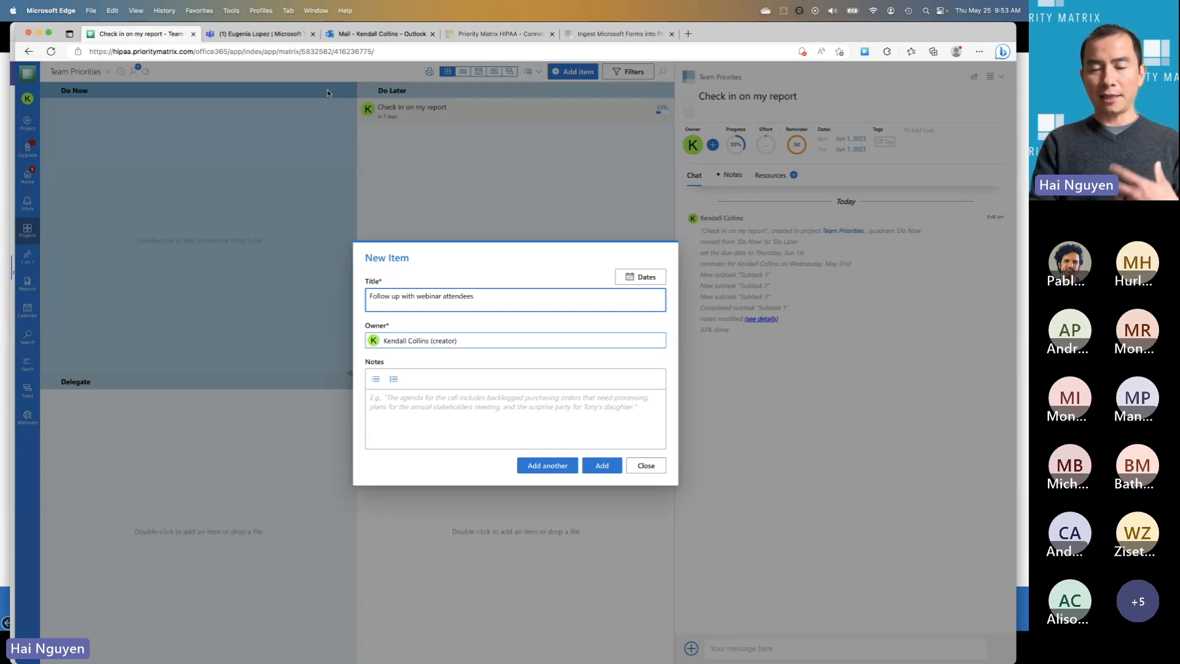
{"action": "type", "text": "due in 1 week"}
{"action": "left_click", "coordinate": [602, 465]}
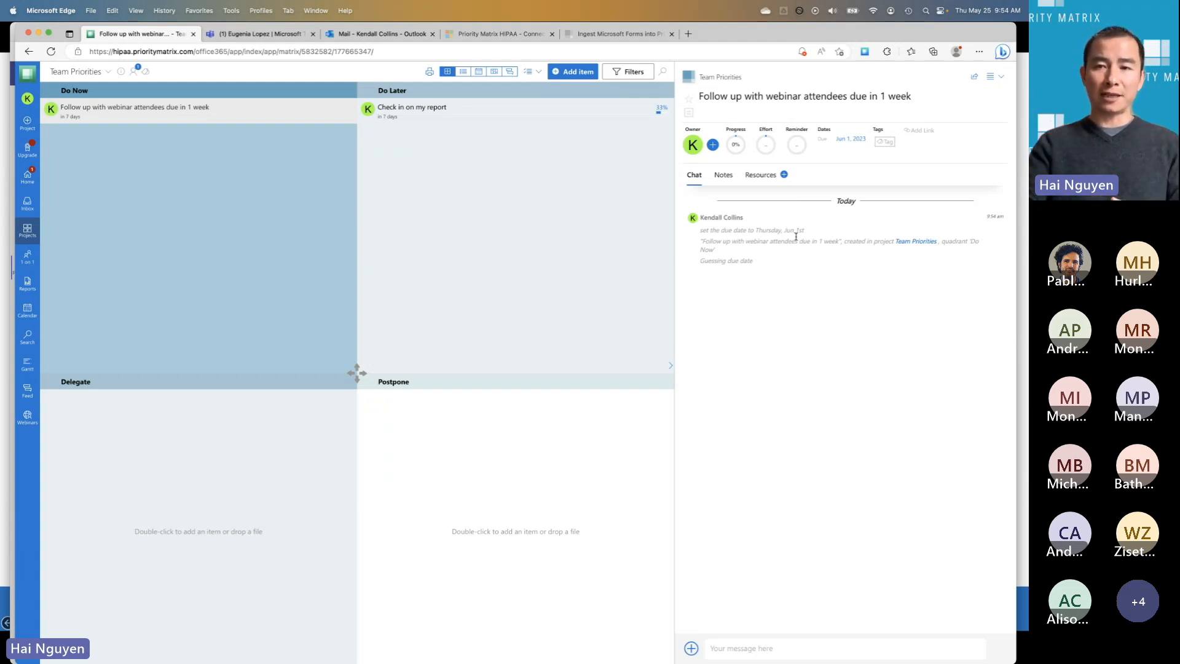
Step: Set up a daily reminder for the webinar follow-up item by sending the chat command "remind me daily"
{"action": "left_click", "coordinate": [738, 648]}
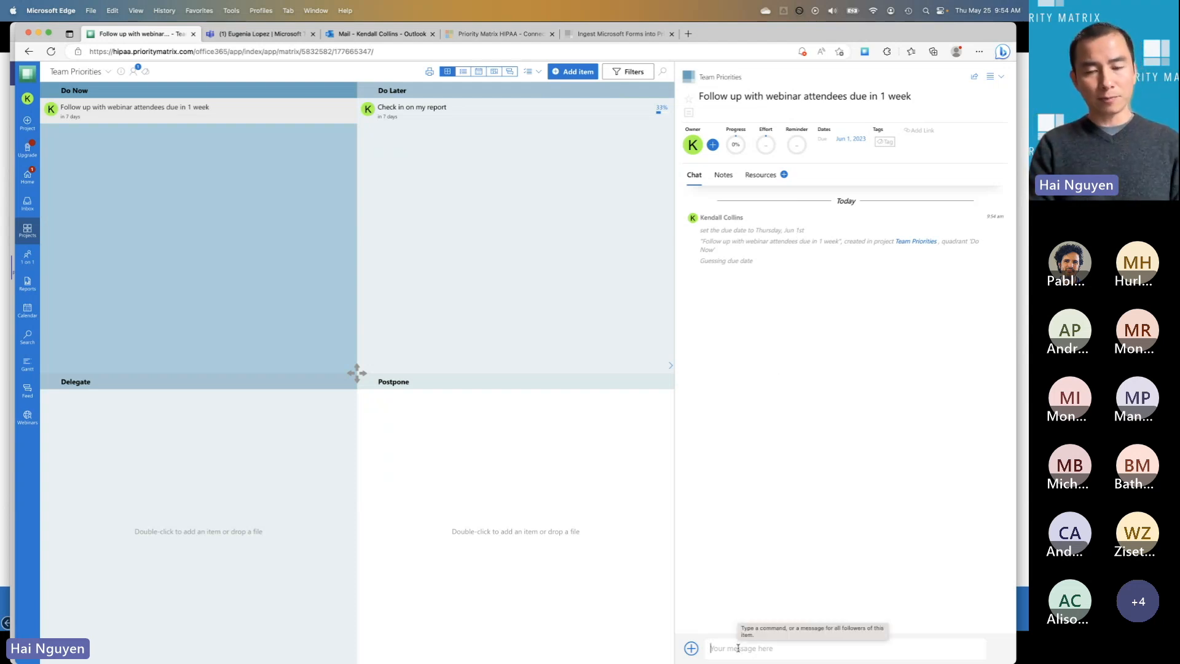
{"action": "type", "text": "remind me daily"}
{"action": "key", "text": "Return"}
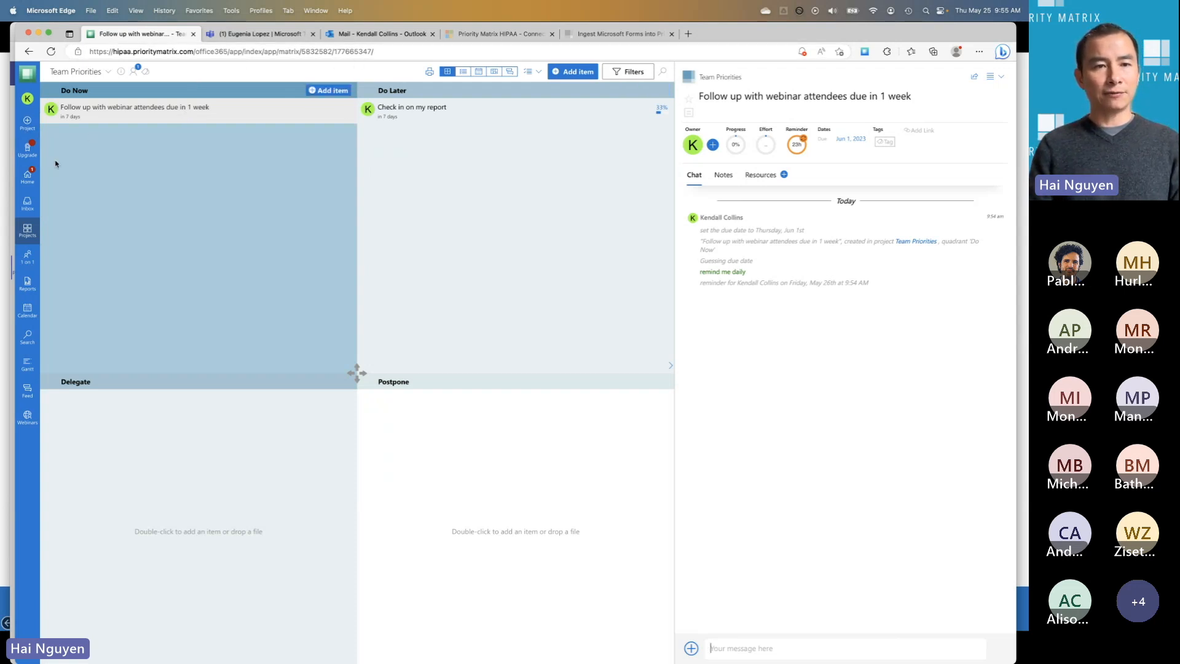
Step: Create a blank project named "Team priorities" with the Basic Priority Matrix template, and view its member invitation options
{"action": "left_click", "coordinate": [30, 126]}
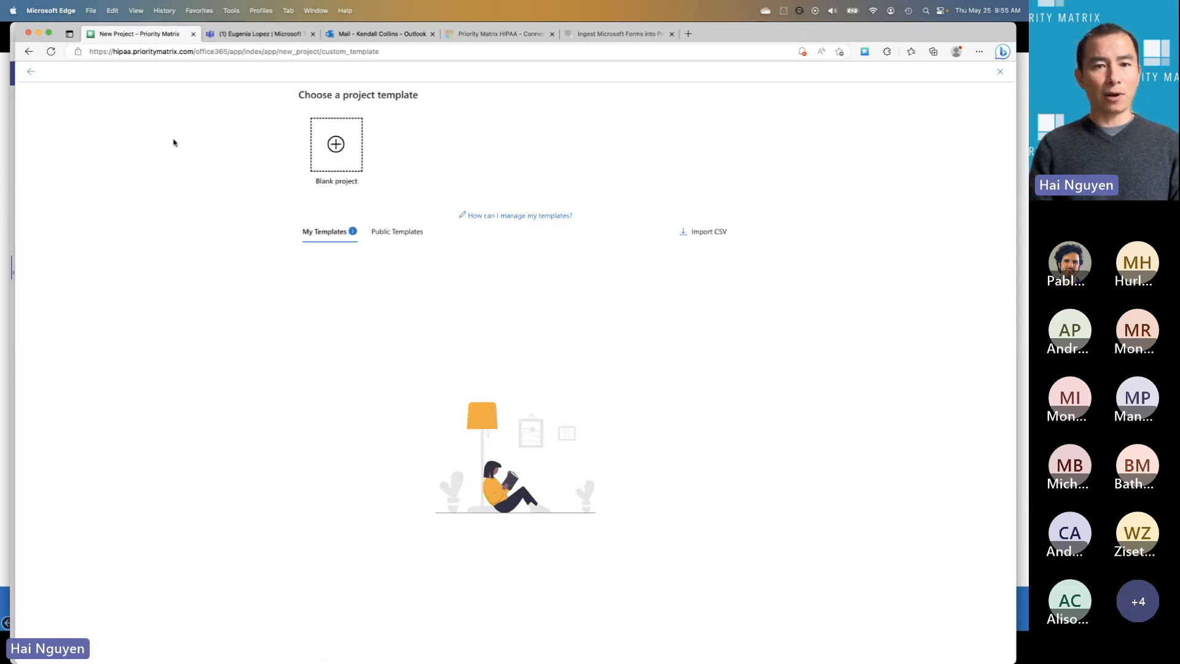
{"action": "left_click", "coordinate": [336, 170]}
{"action": "left_click", "coordinate": [491, 129]}
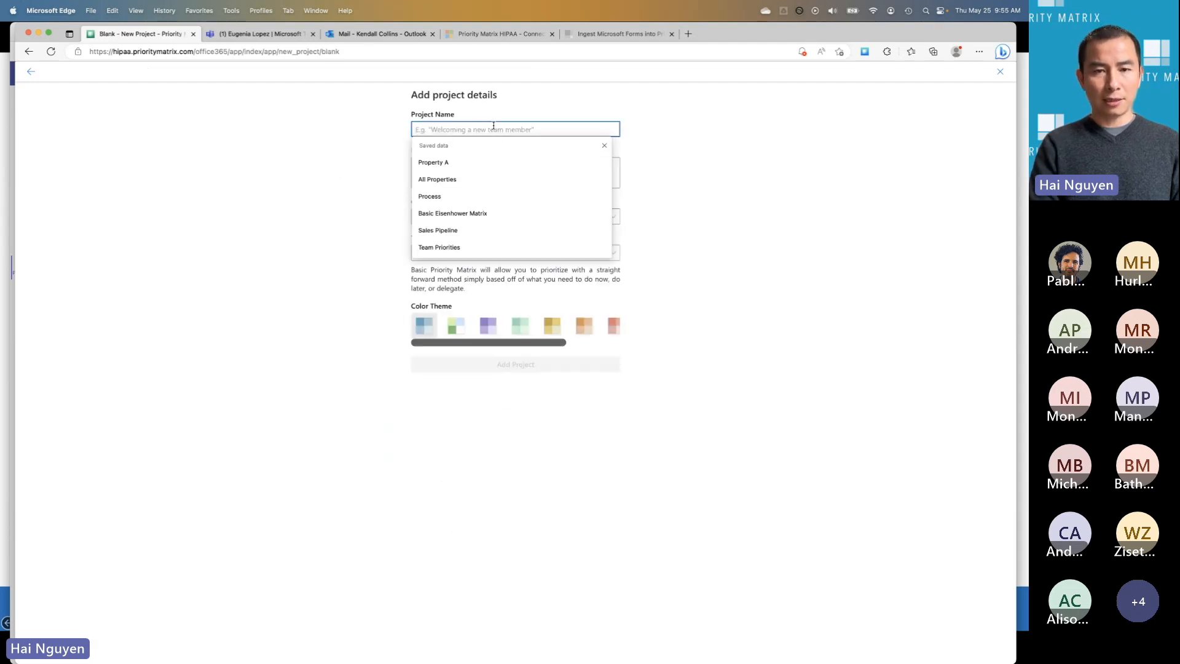
{"action": "type", "text": "Team priorit"}
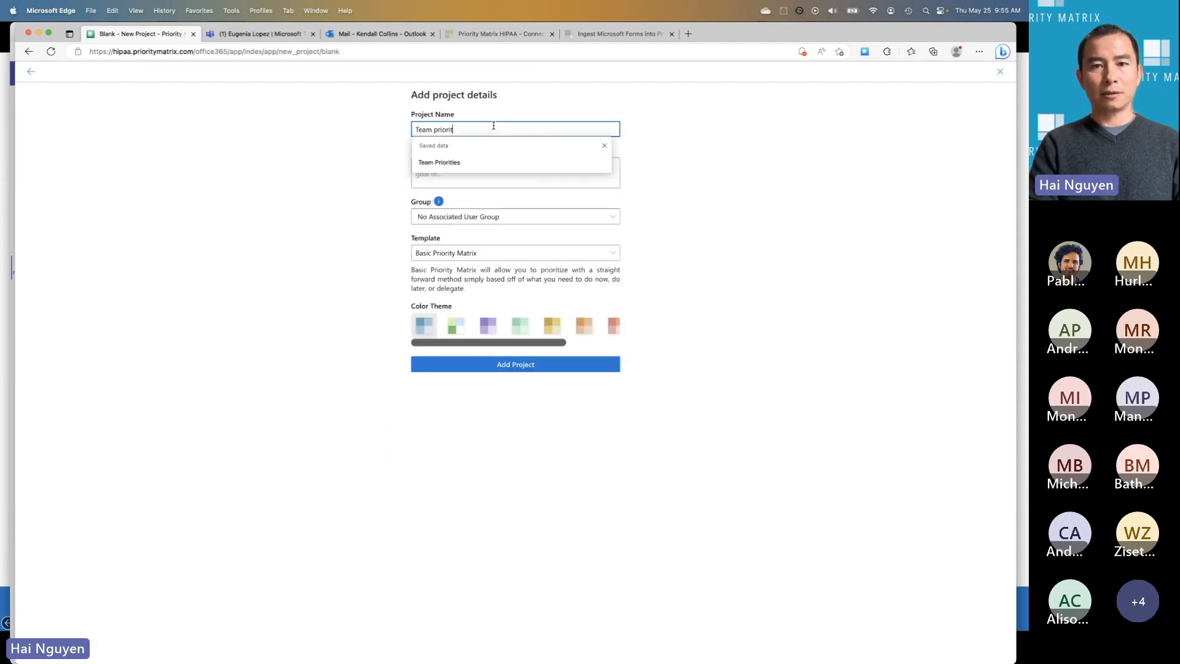
{"action": "type", "text": "ies"}
{"action": "left_click", "coordinate": [391, 172]}
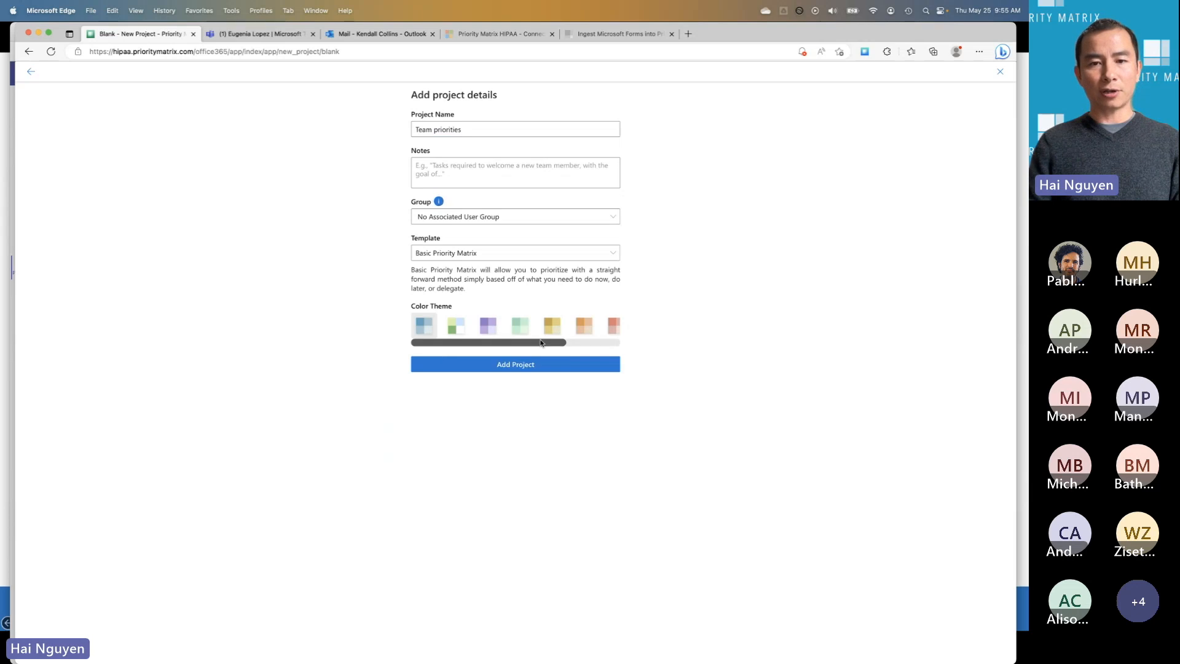
{"action": "left_click", "coordinate": [447, 255]}
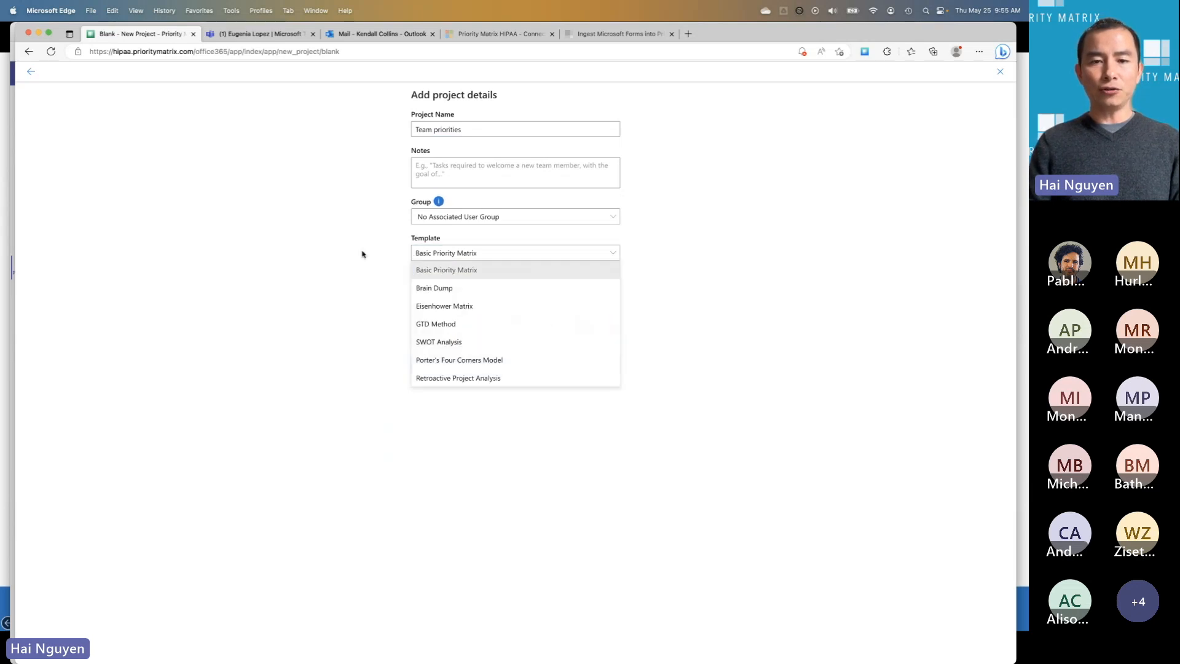
{"action": "left_click", "coordinate": [353, 289]}
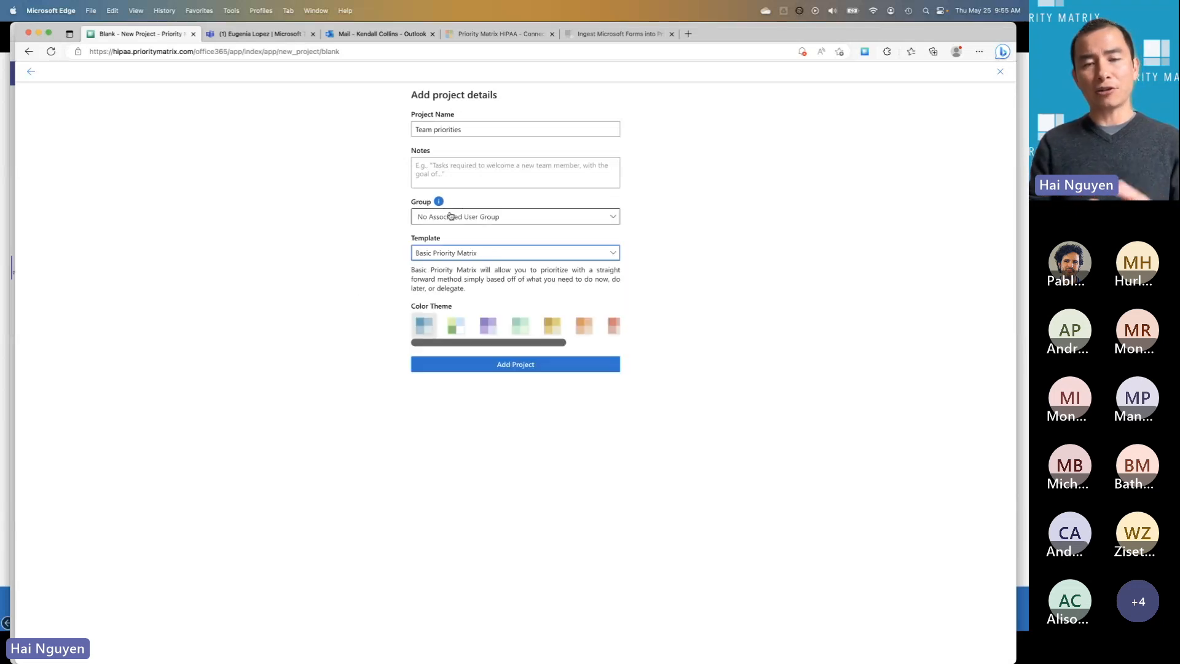
{"action": "left_click", "coordinate": [517, 365]}
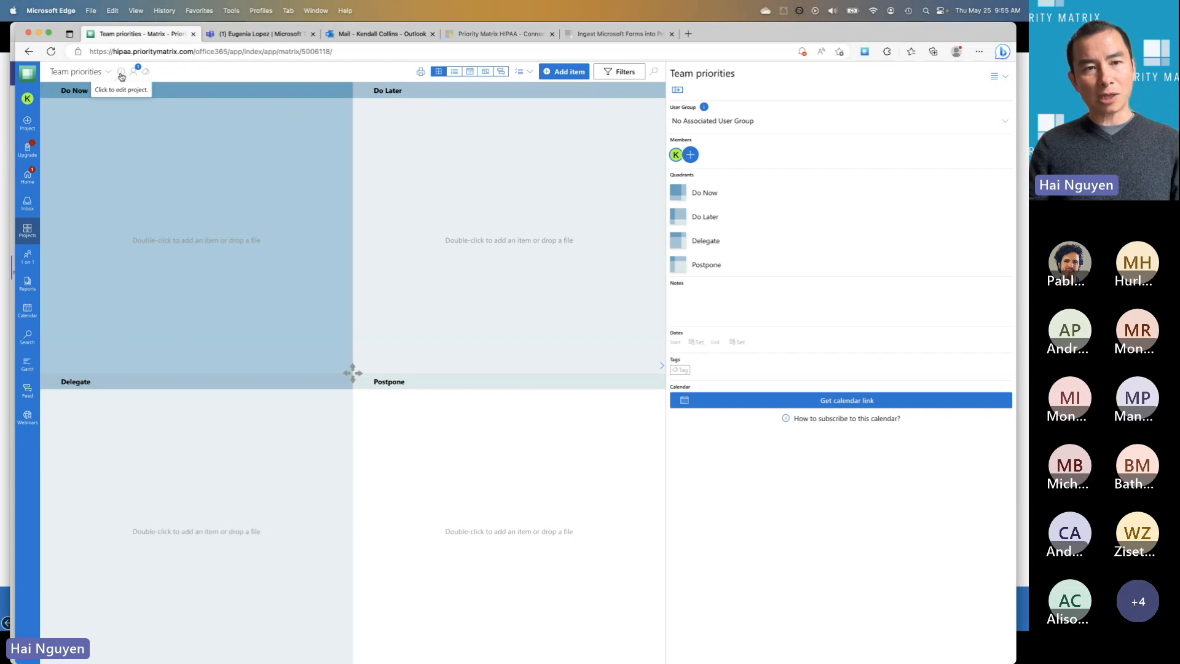
{"action": "left_click", "coordinate": [692, 156]}
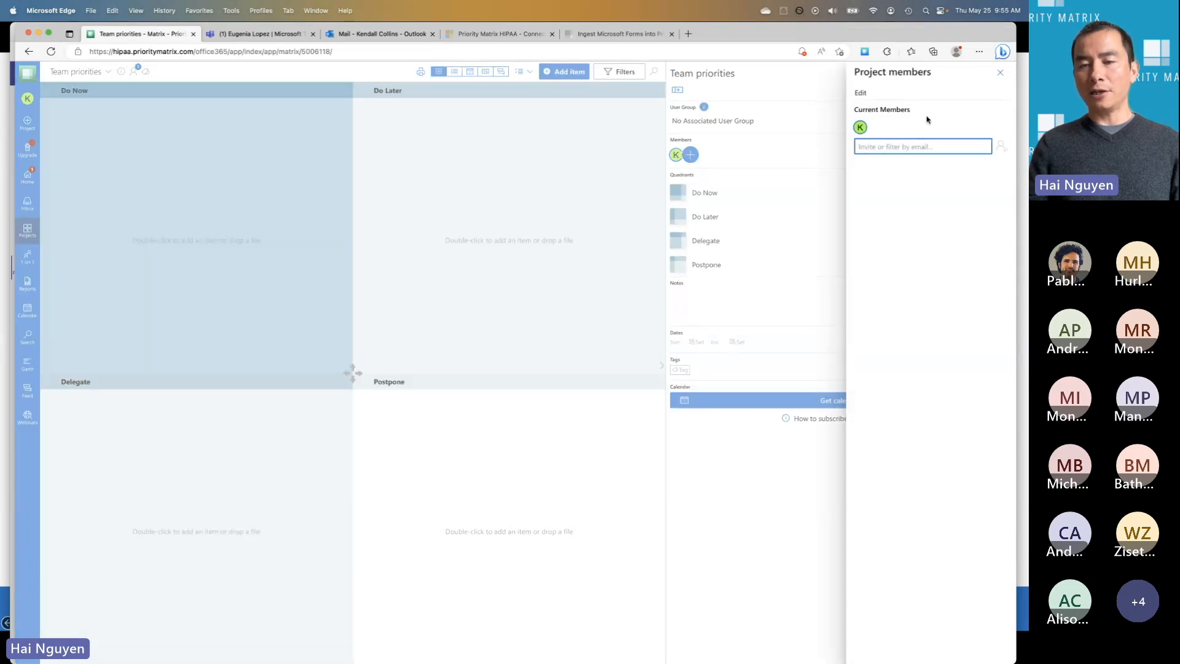
{"action": "left_click", "coordinate": [1002, 73]}
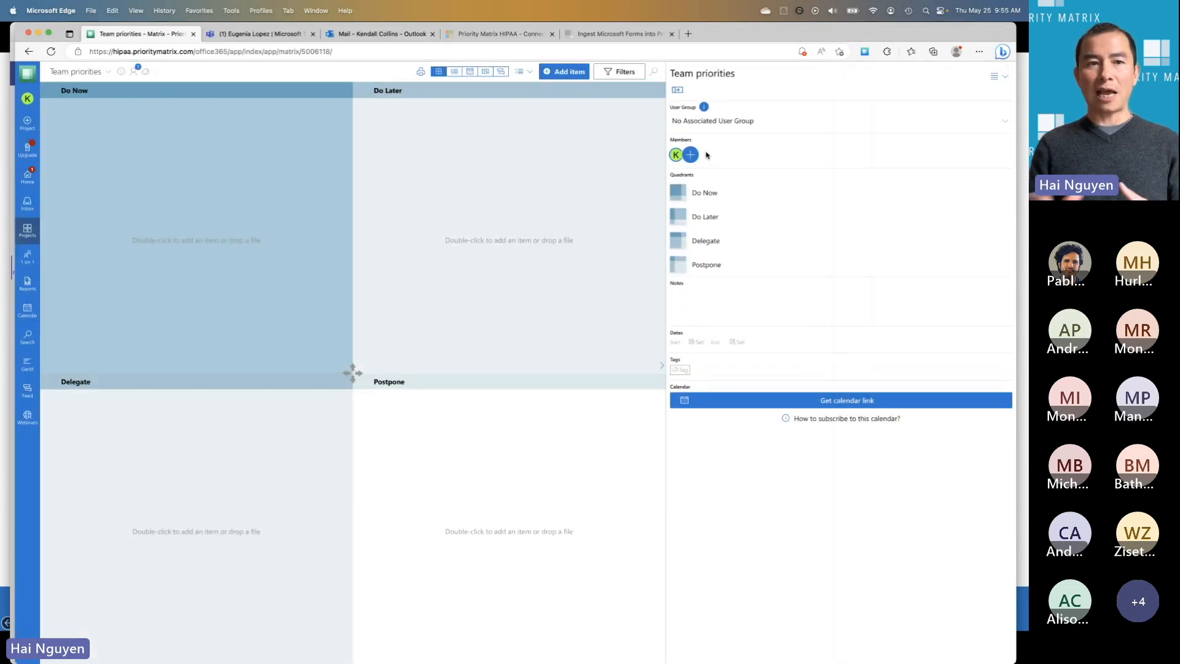
Step: Rename the new project's Do Now quadrant as "Fires" and change its color to red
{"action": "left_click", "coordinate": [736, 198]}
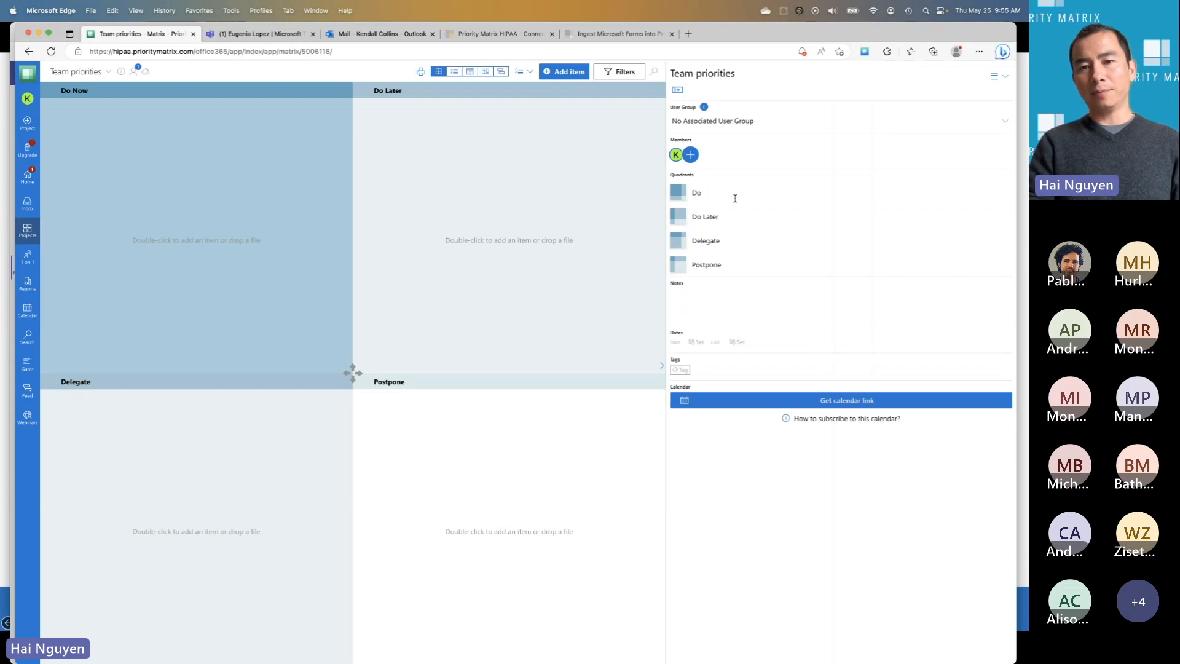
{"action": "type", "text": "Fires"}
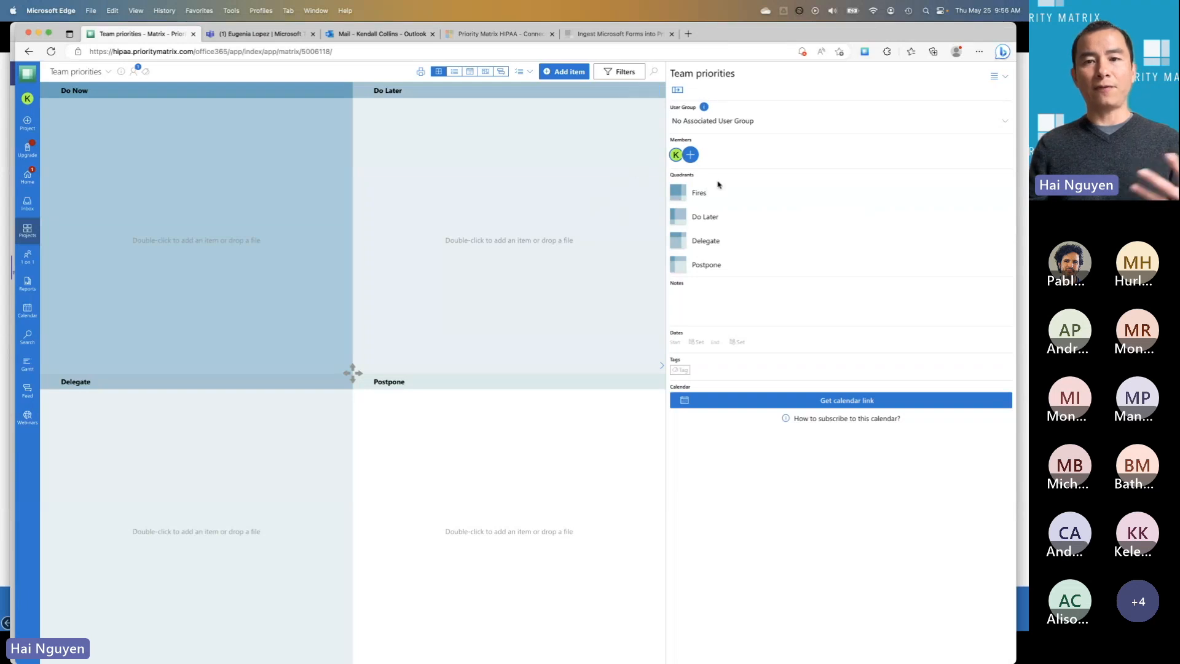
{"action": "left_click", "coordinate": [679, 192]}
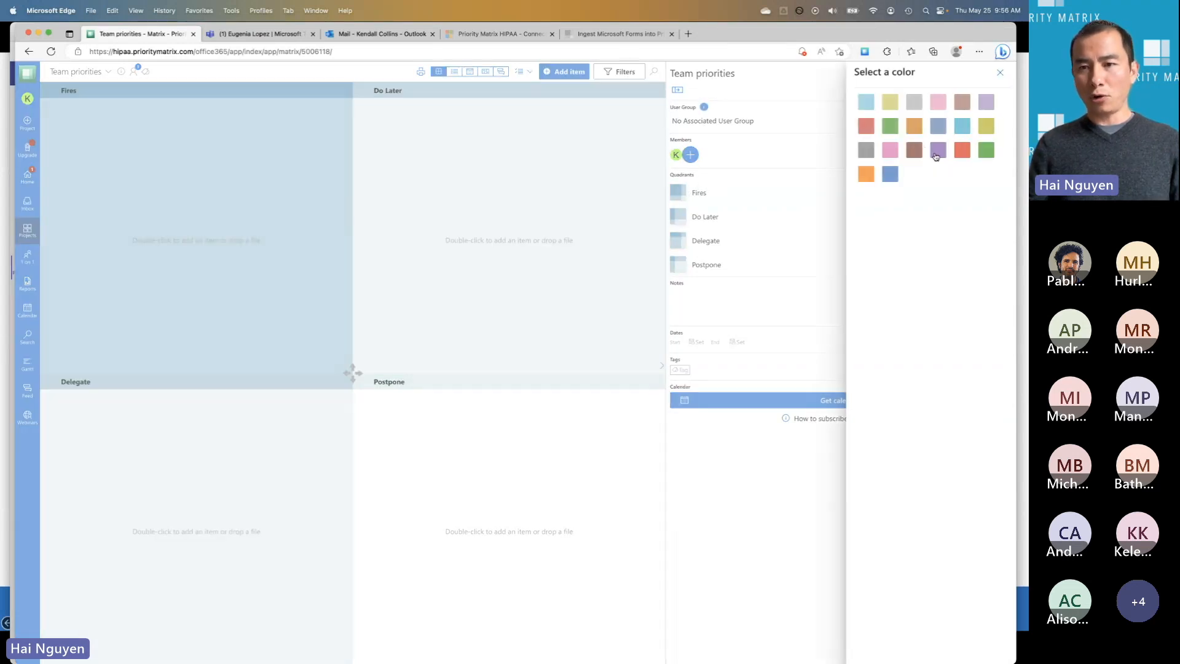
{"action": "left_click", "coordinate": [867, 126]}
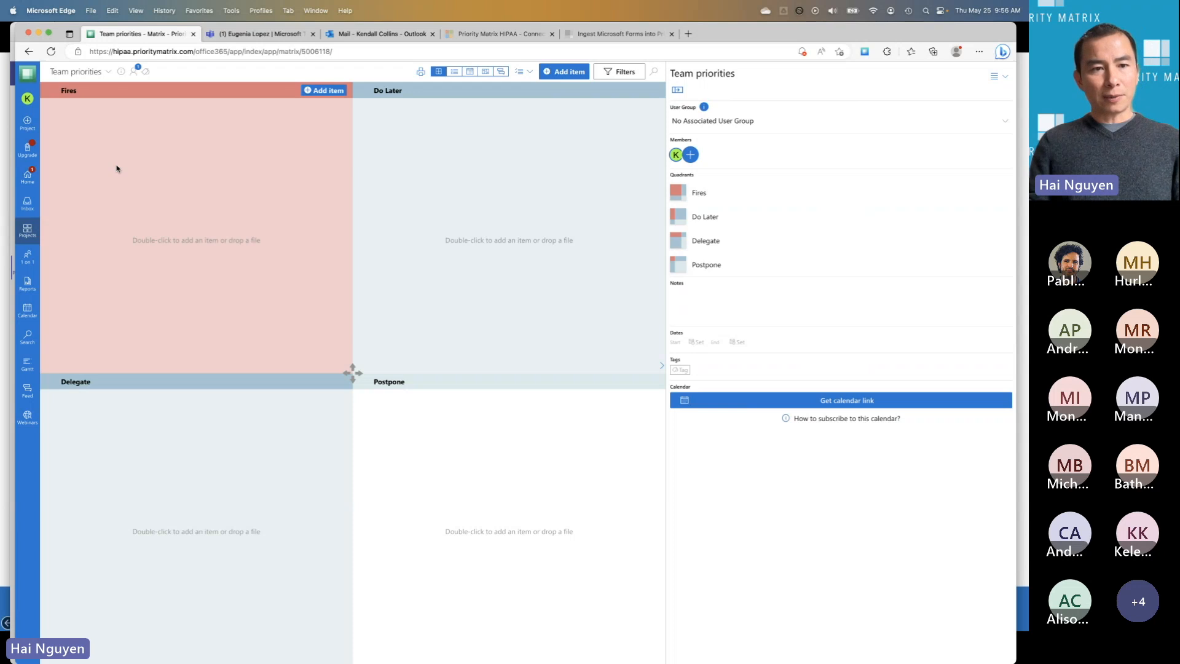
Step: Open the existing "Team Priorities" project that holds the report and webinar items, and view its items as a list
{"action": "left_click", "coordinate": [27, 230]}
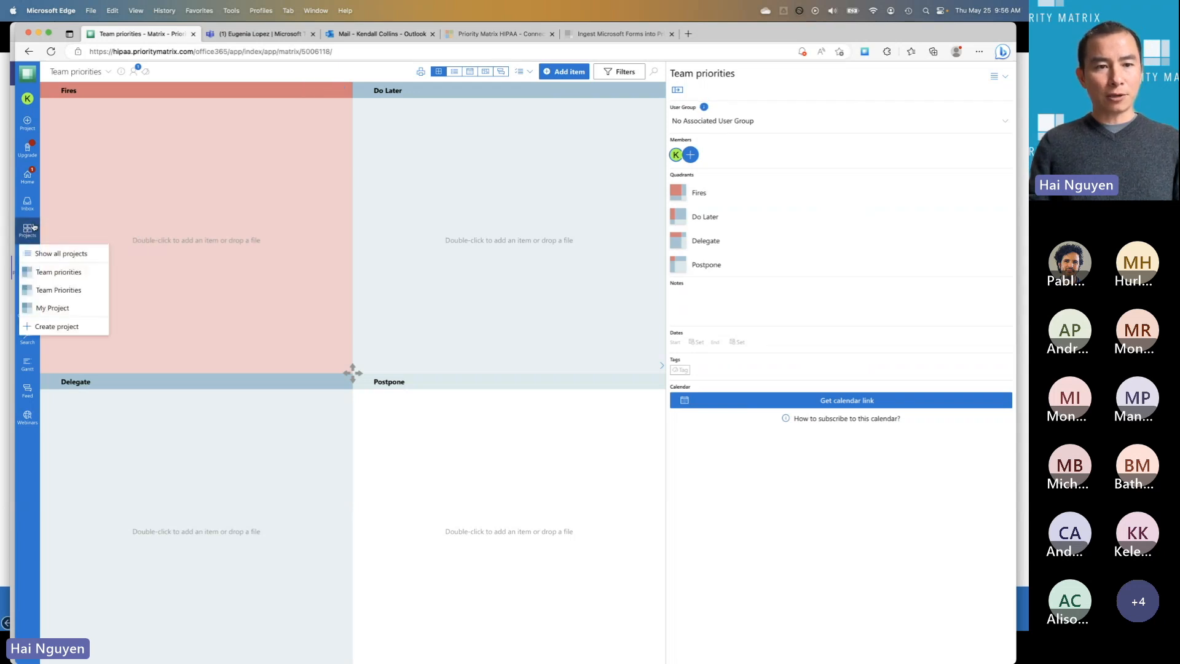
{"action": "left_click", "coordinate": [60, 253]}
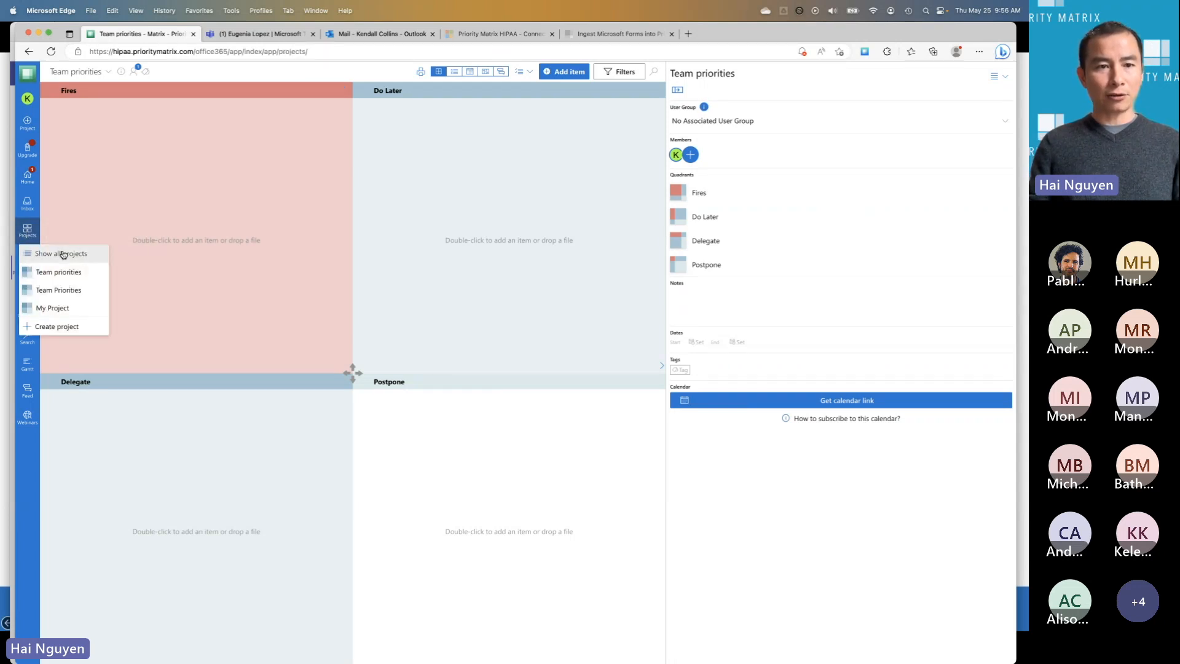
{"action": "left_click", "coordinate": [104, 159]}
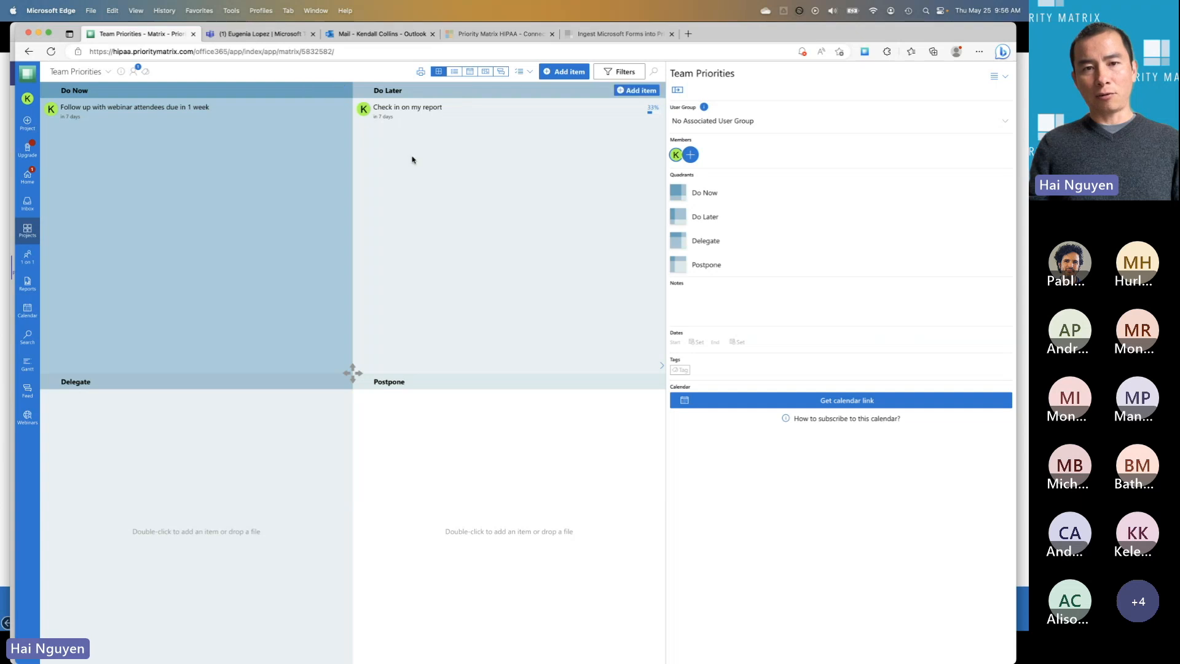
{"action": "left_click", "coordinate": [454, 71]}
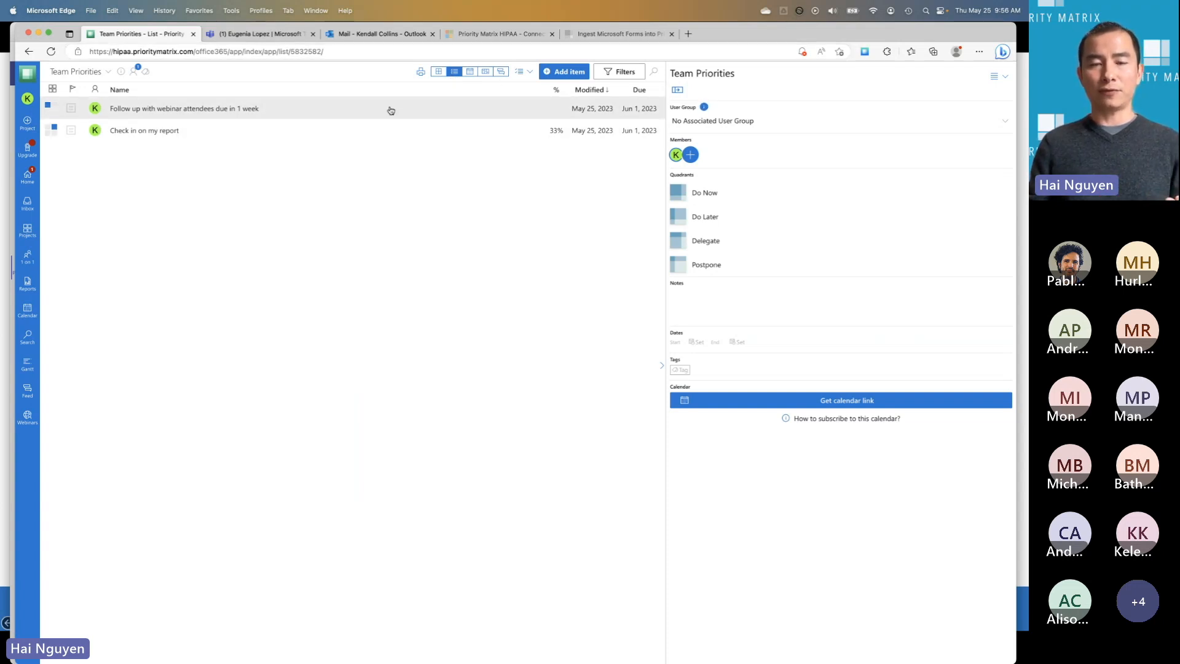
Step: Move "Check in on my report" to June 2 on the project's calendar, and review the item's details
{"action": "left_click", "coordinate": [468, 72]}
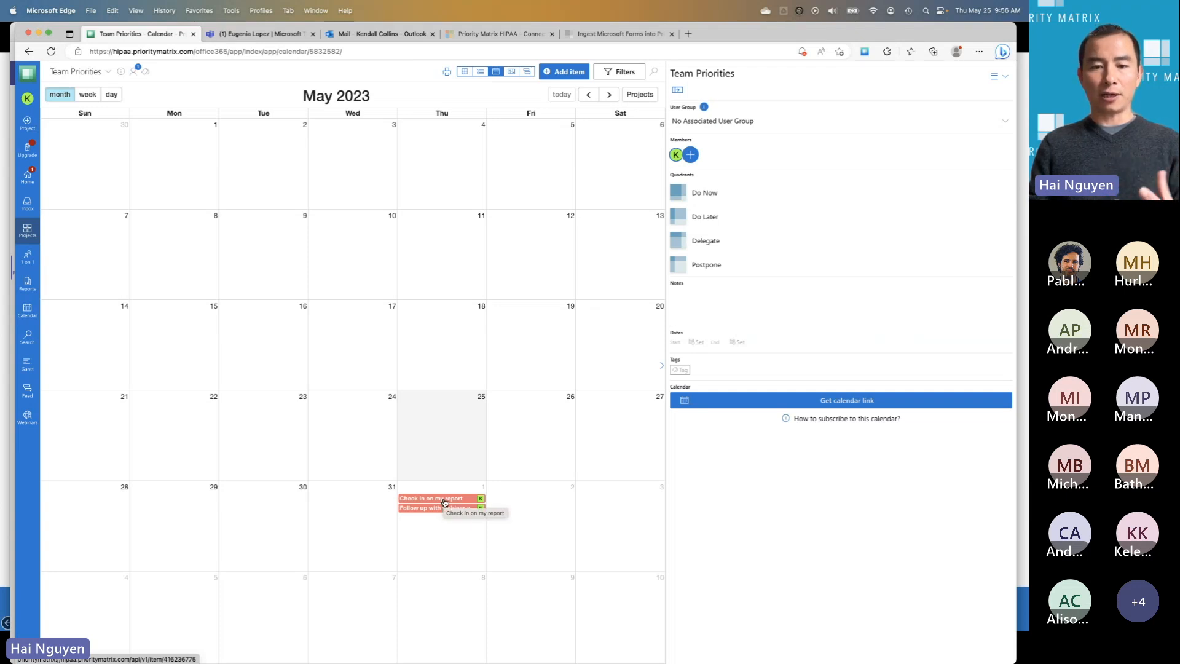
{"action": "left_click_drag", "start_coordinate": [446, 503], "coordinate": [542, 504]}
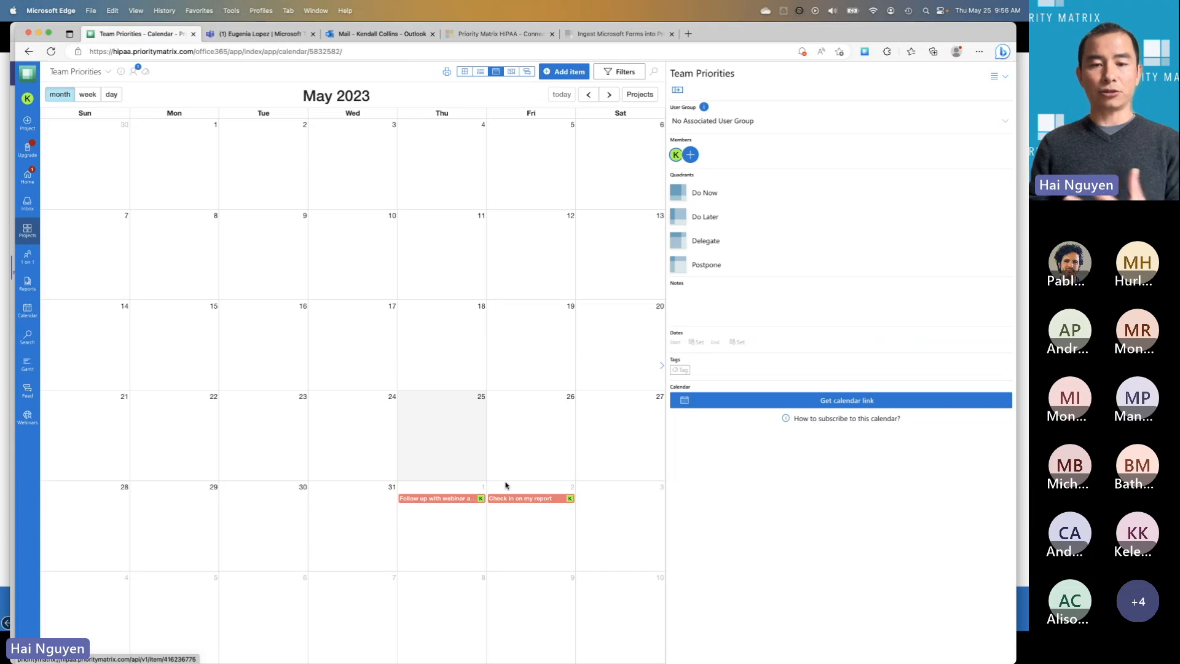
{"action": "left_click", "coordinate": [536, 500]}
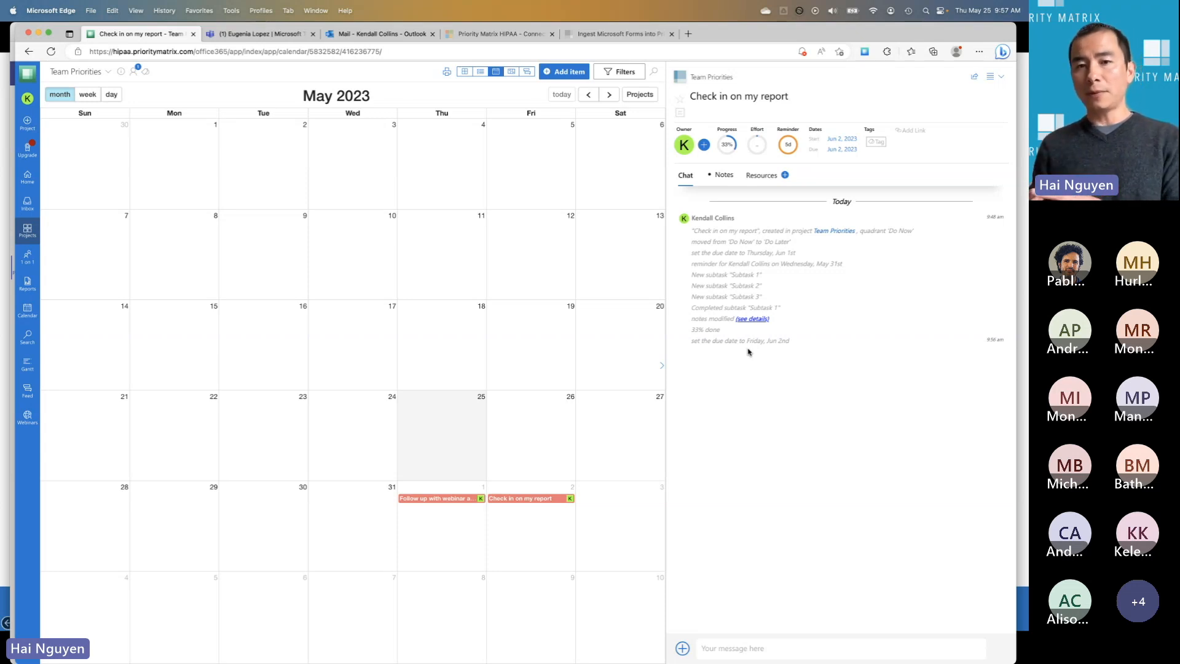
Step: With the project shown as a Gantt chart, link "Check in on my report" as blocked by the webinar follow-up item
{"action": "left_click", "coordinate": [511, 72]}
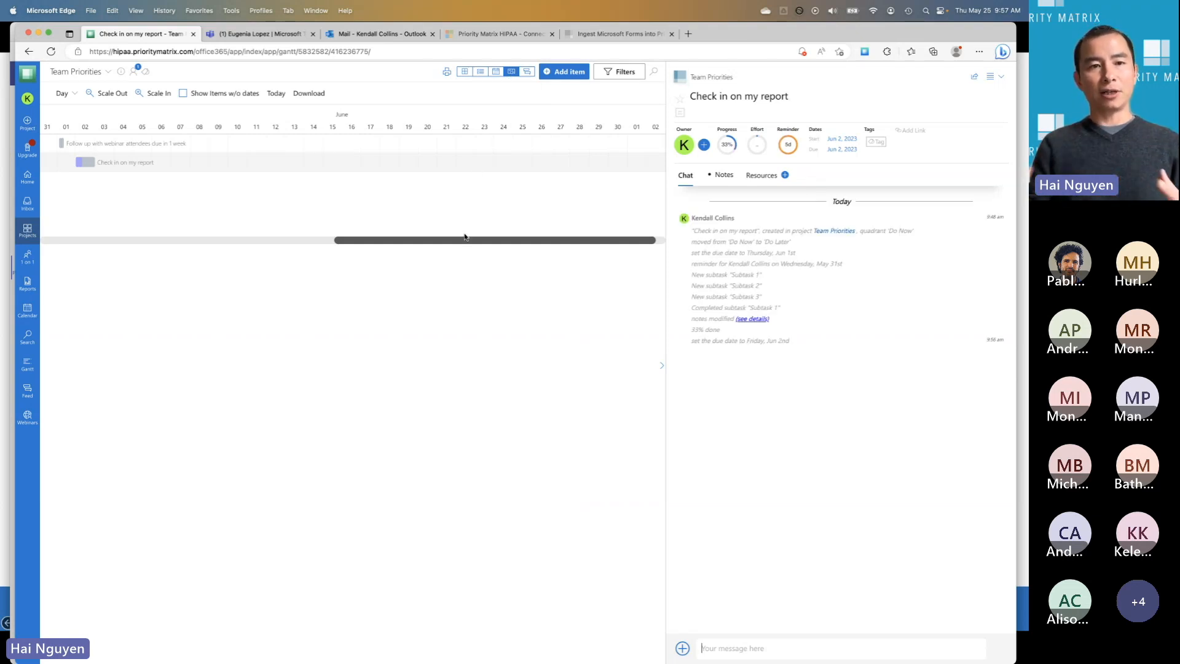
{"action": "left_click_drag", "start_coordinate": [375, 239], "coordinate": [345, 239]}
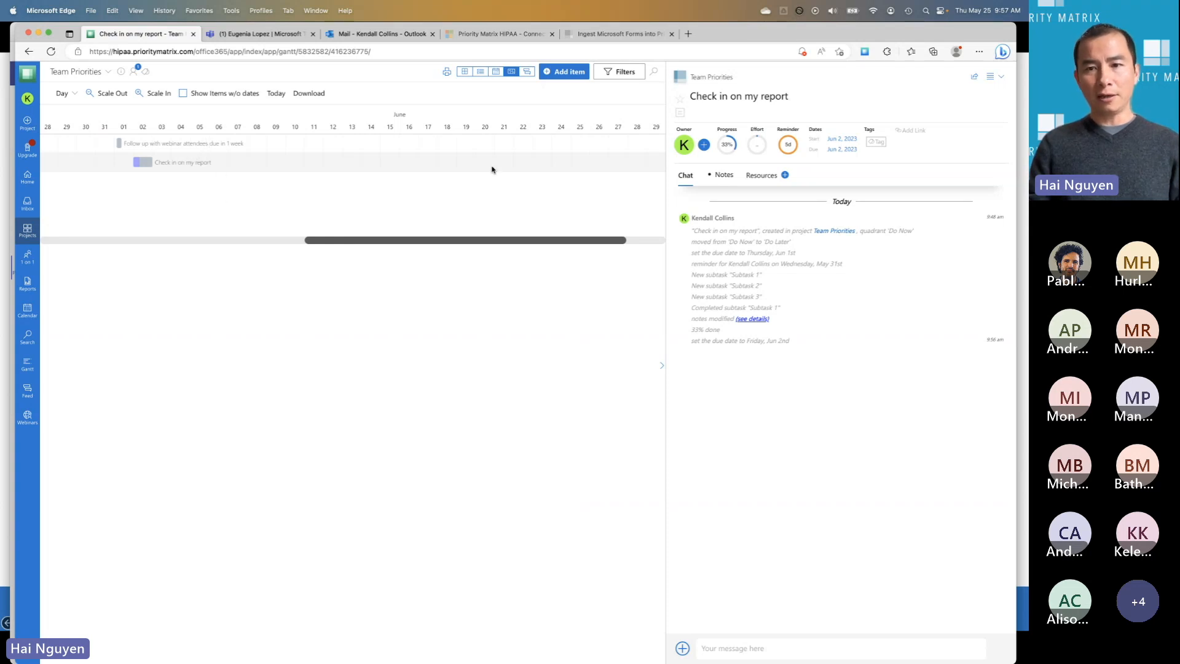
{"action": "left_click", "coordinate": [766, 180]}
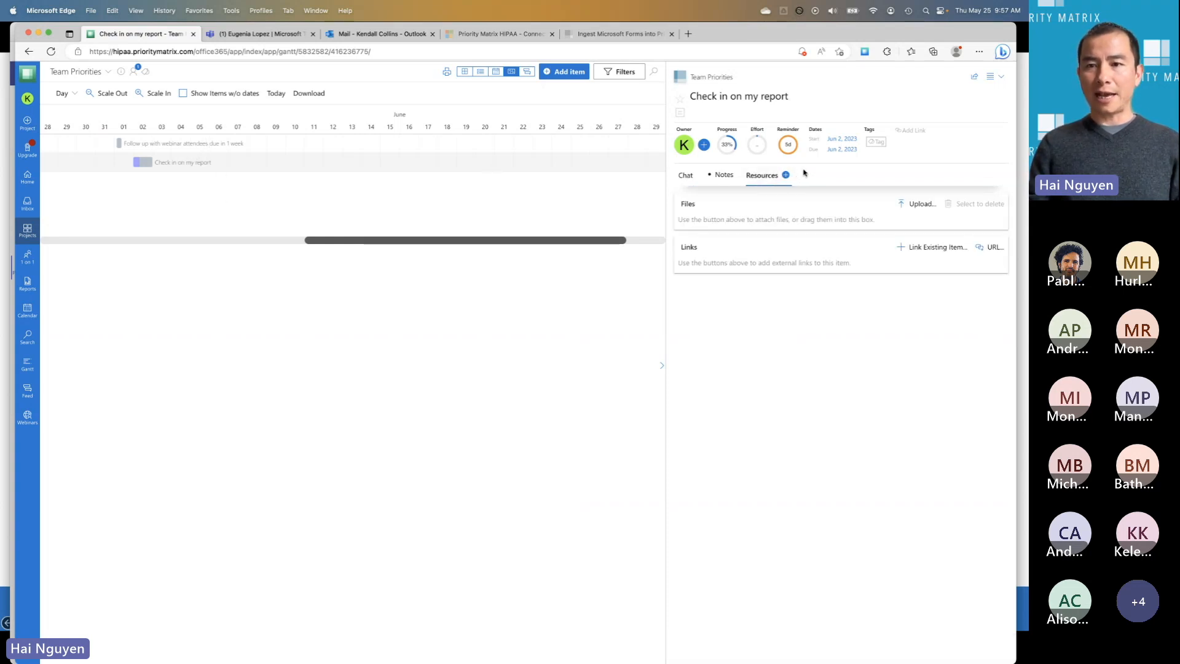
{"action": "left_click", "coordinate": [937, 247]}
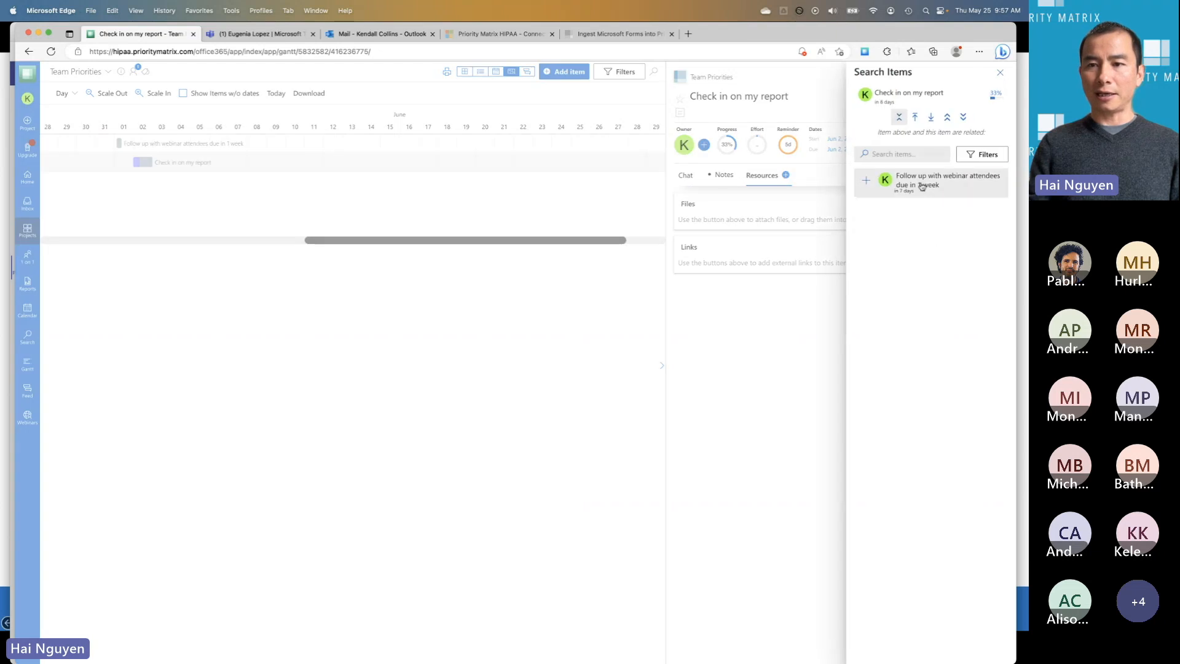
{"action": "left_click", "coordinate": [916, 117]}
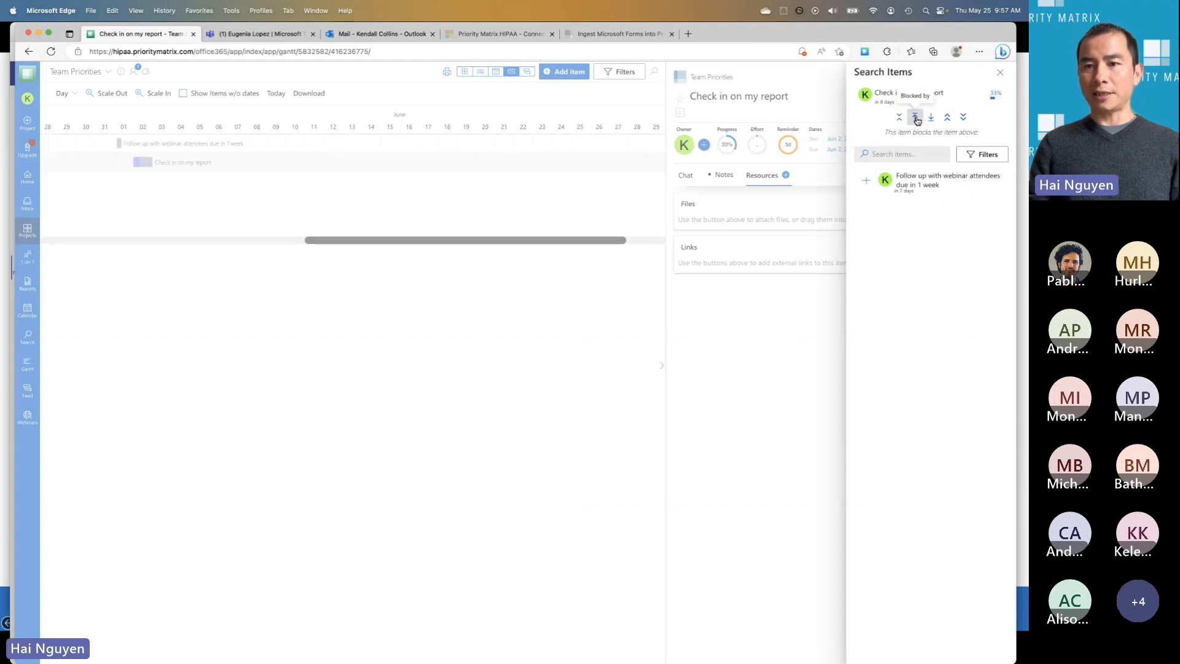
{"action": "left_click", "coordinate": [910, 180]}
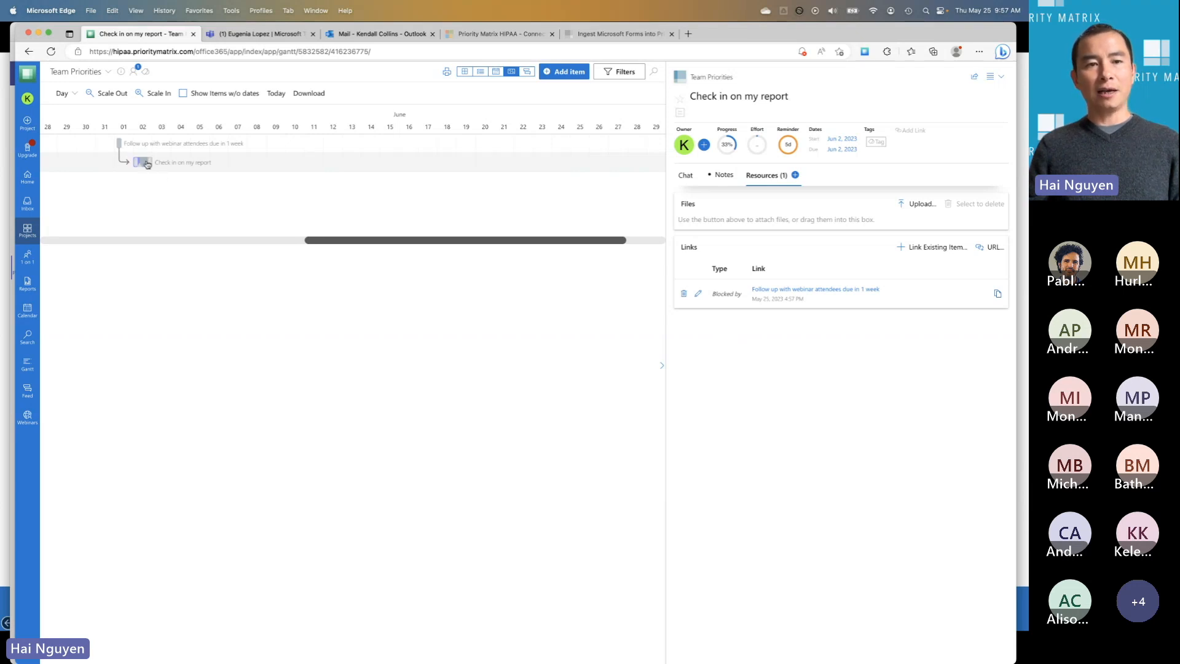
Step: Reschedule "Check in on my report" on the Gantt chart to run from June 7 to June 12, 2023
{"action": "left_click_drag", "start_coordinate": [150, 161], "coordinate": [249, 162]}
{"action": "left_click_drag", "start_coordinate": [148, 163], "coordinate": [259, 174]}
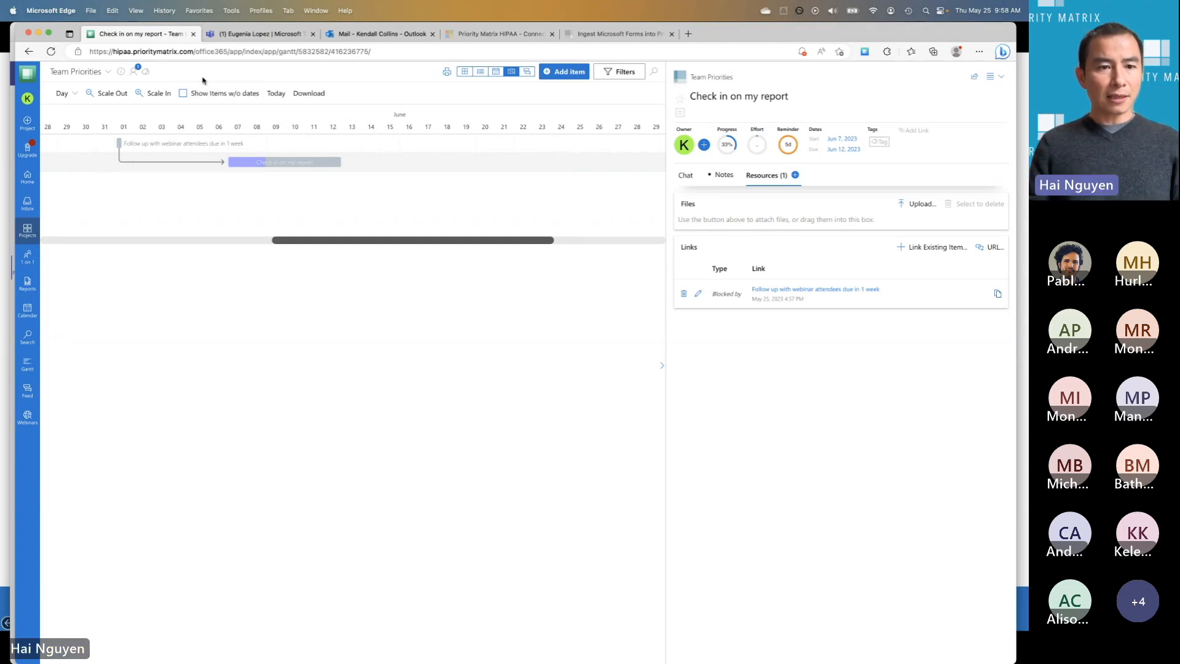
Step: Open the One-on-One view and select the second listed teammate as the collaborator
{"action": "left_click", "coordinate": [28, 257]}
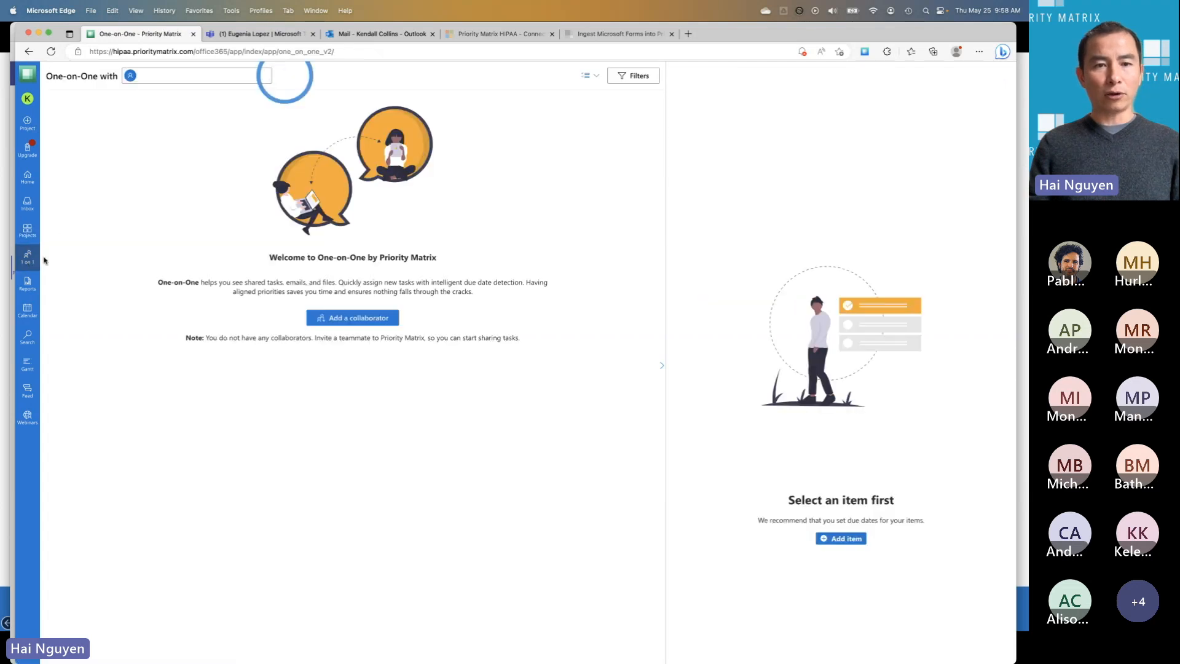
{"action": "left_click", "coordinate": [250, 73]}
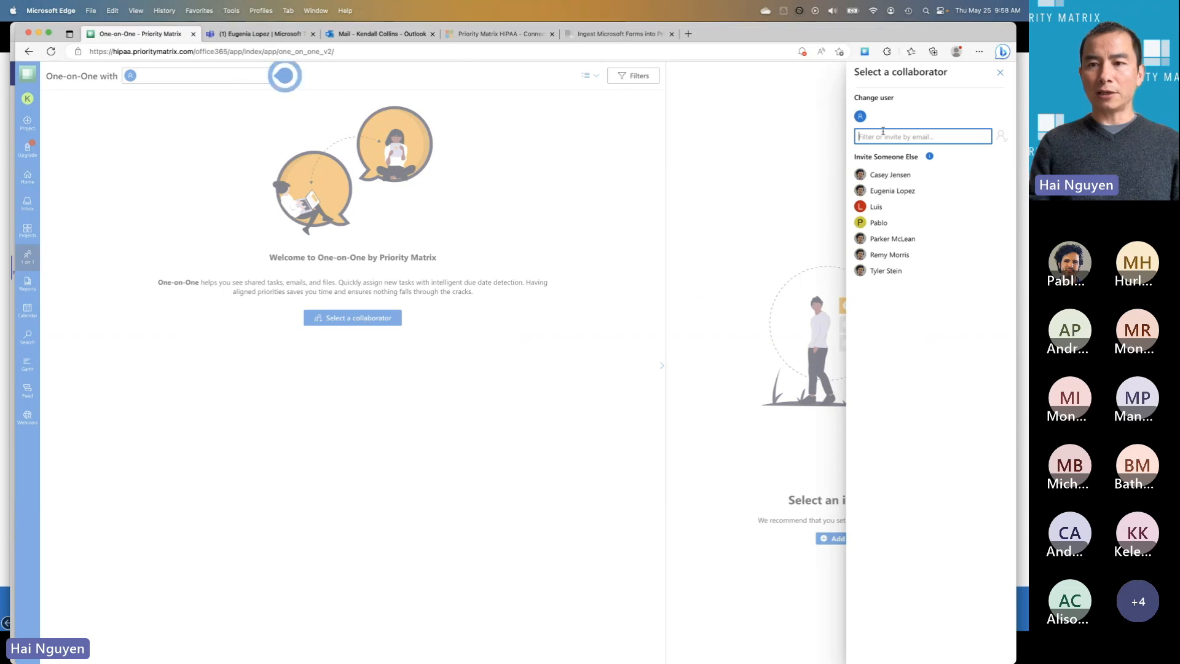
{"action": "left_click", "coordinate": [896, 191]}
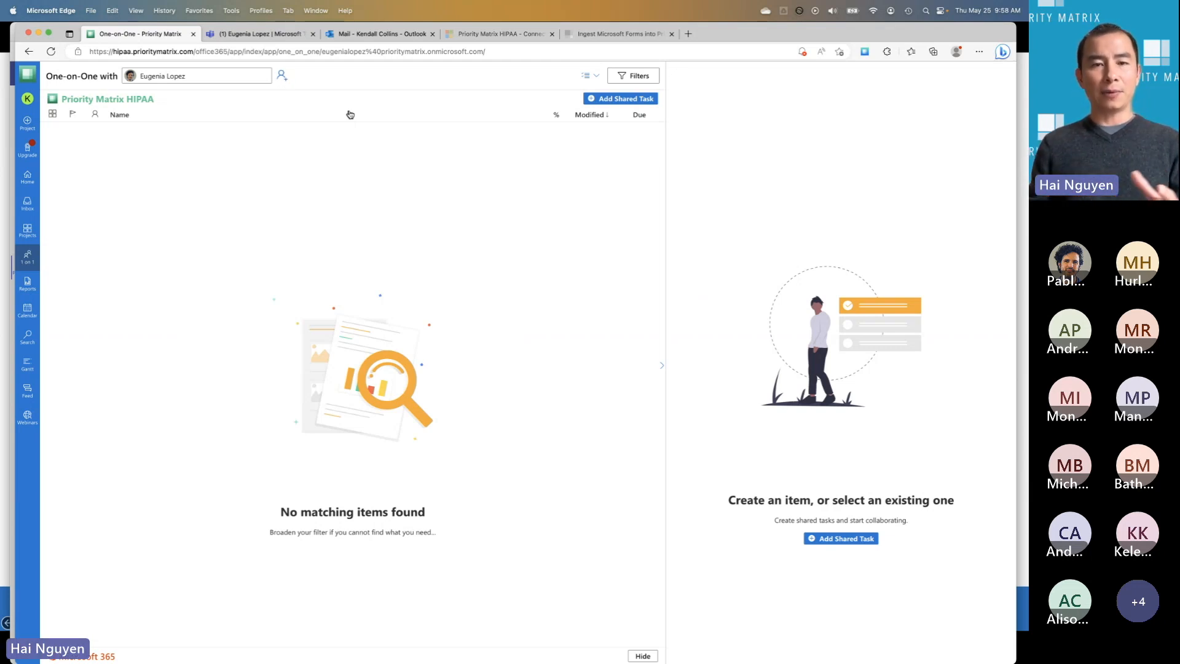
Step: Add a shared task named "Check on status of report" in the Inbox, owned by the selected collaborator
{"action": "left_click", "coordinate": [623, 99]}
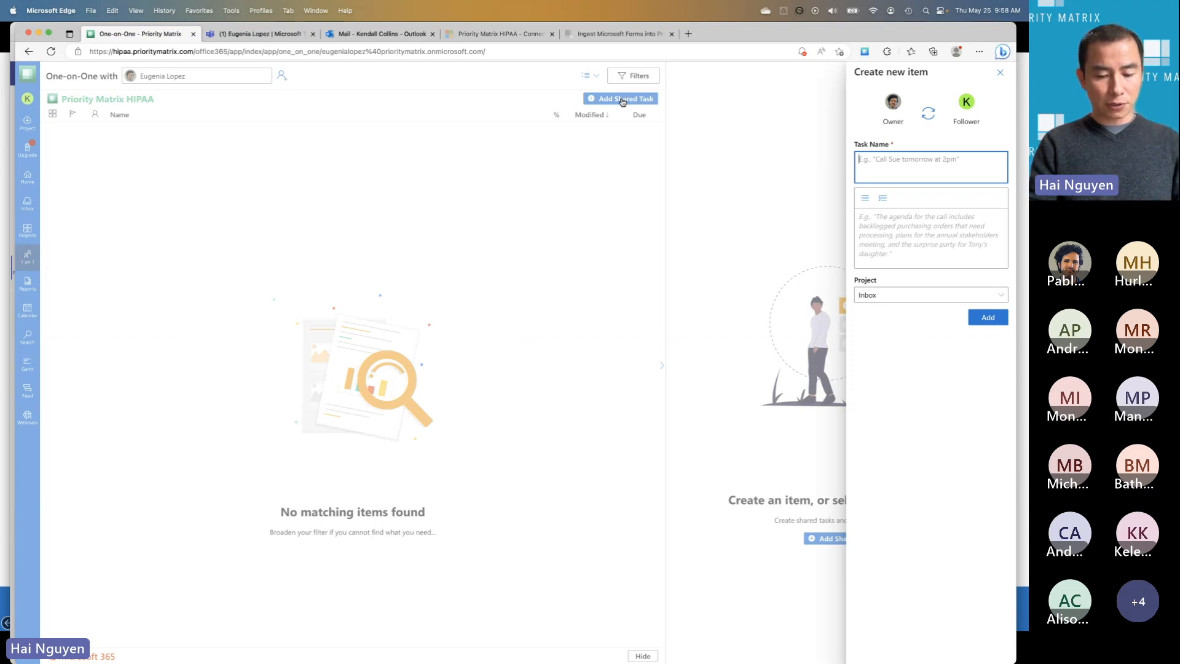
{"action": "type", "text": "Check on st"}
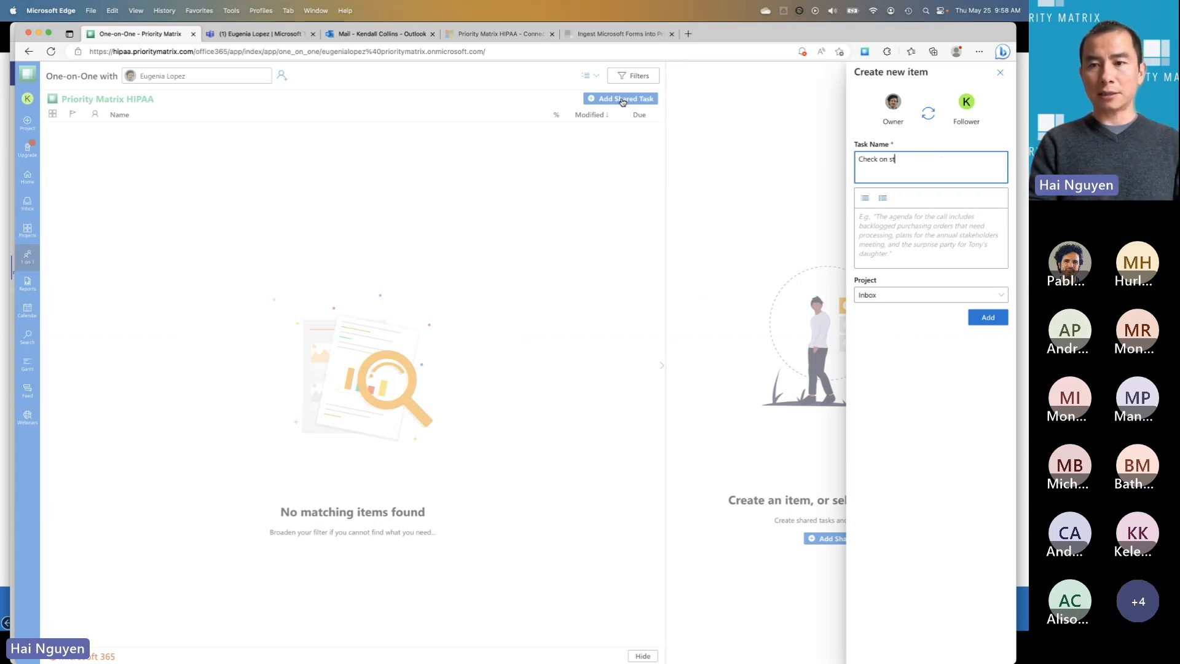
{"action": "type", "text": "atus of report"}
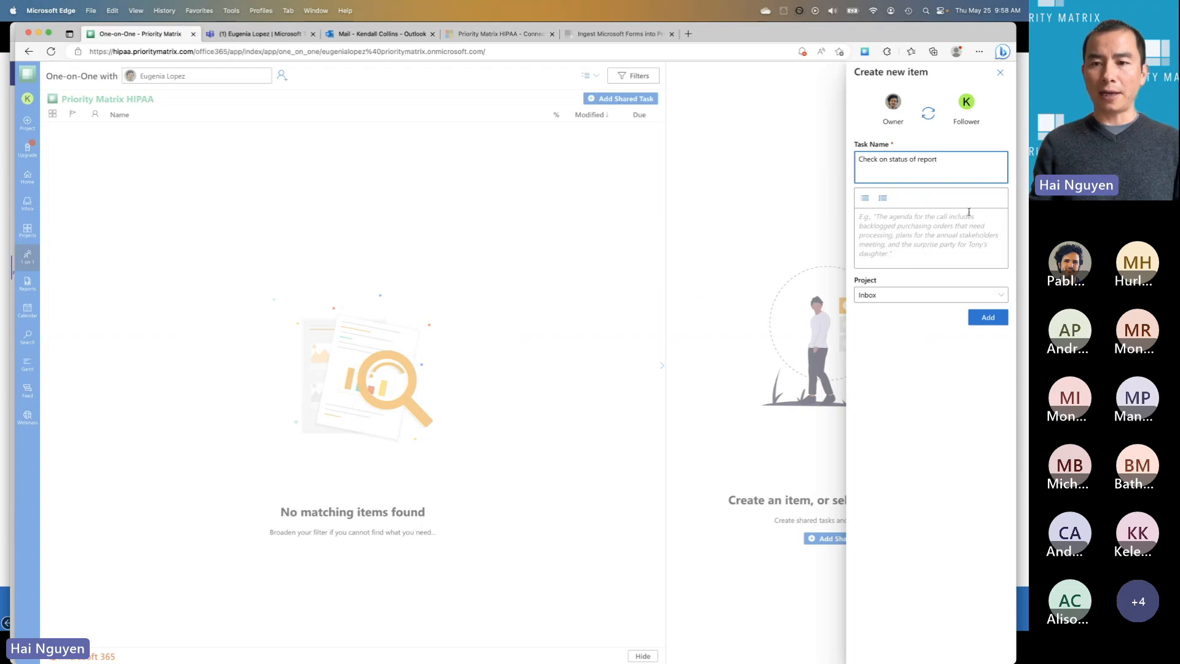
{"action": "left_click", "coordinate": [988, 317]}
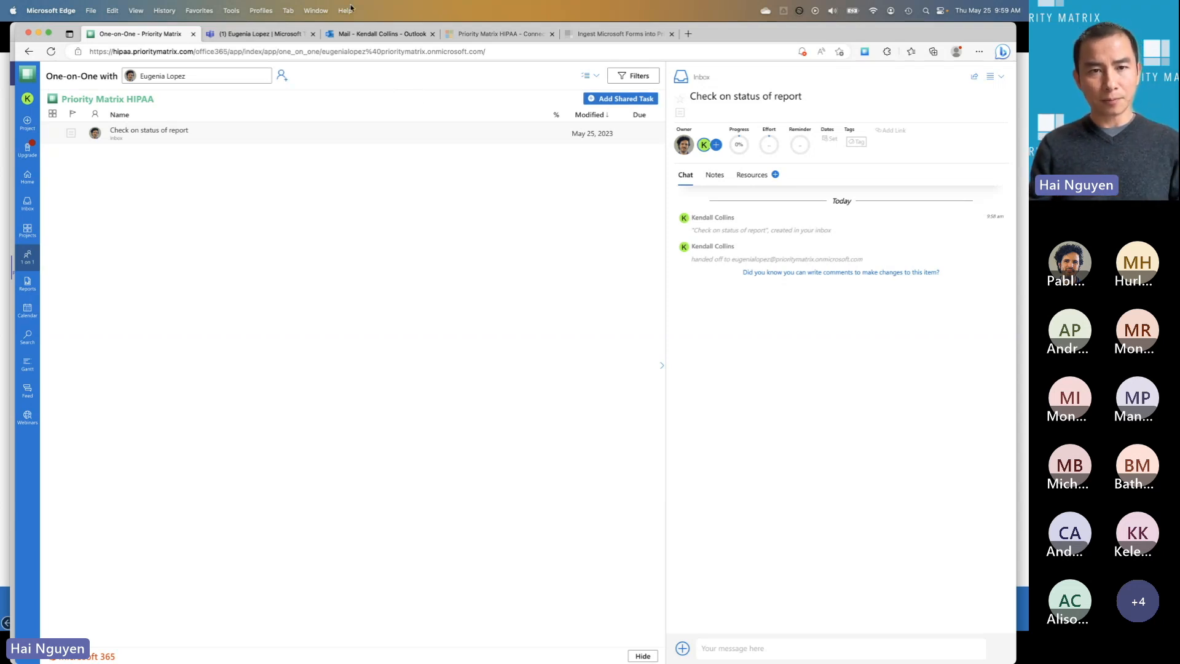
Step: Switch to Microsoft Teams, open the pinned Priority Matrix HIPAA app, check its pinning options, and show My Projects
{"action": "left_click", "coordinate": [277, 36]}
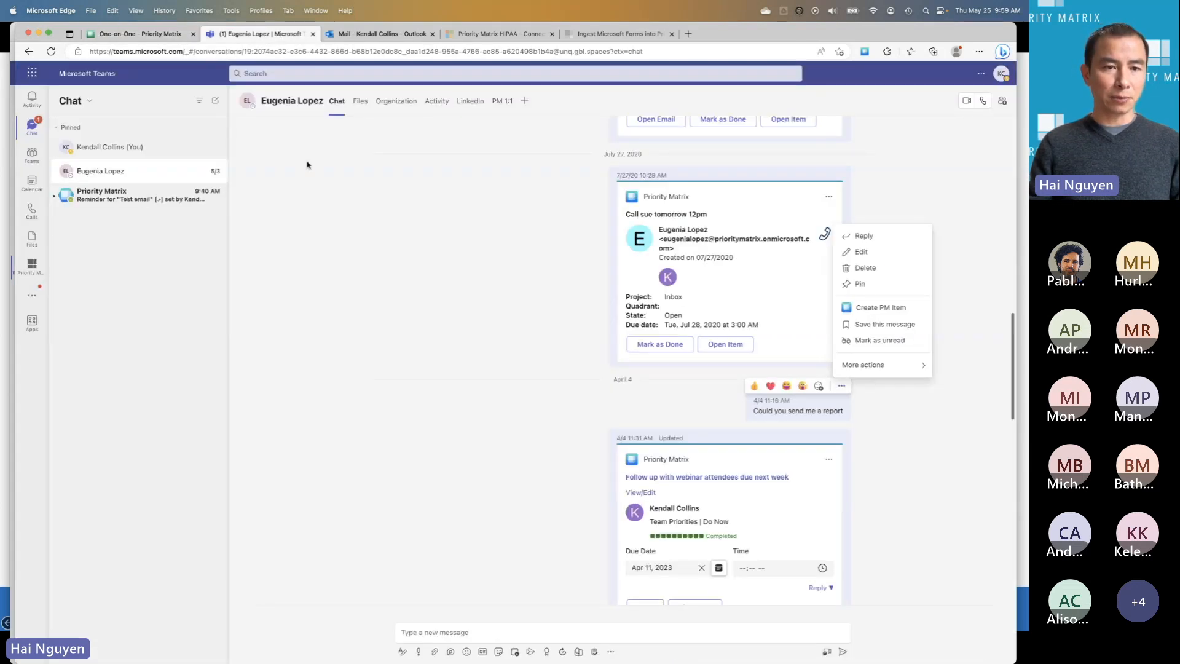
{"action": "left_click", "coordinate": [342, 215]}
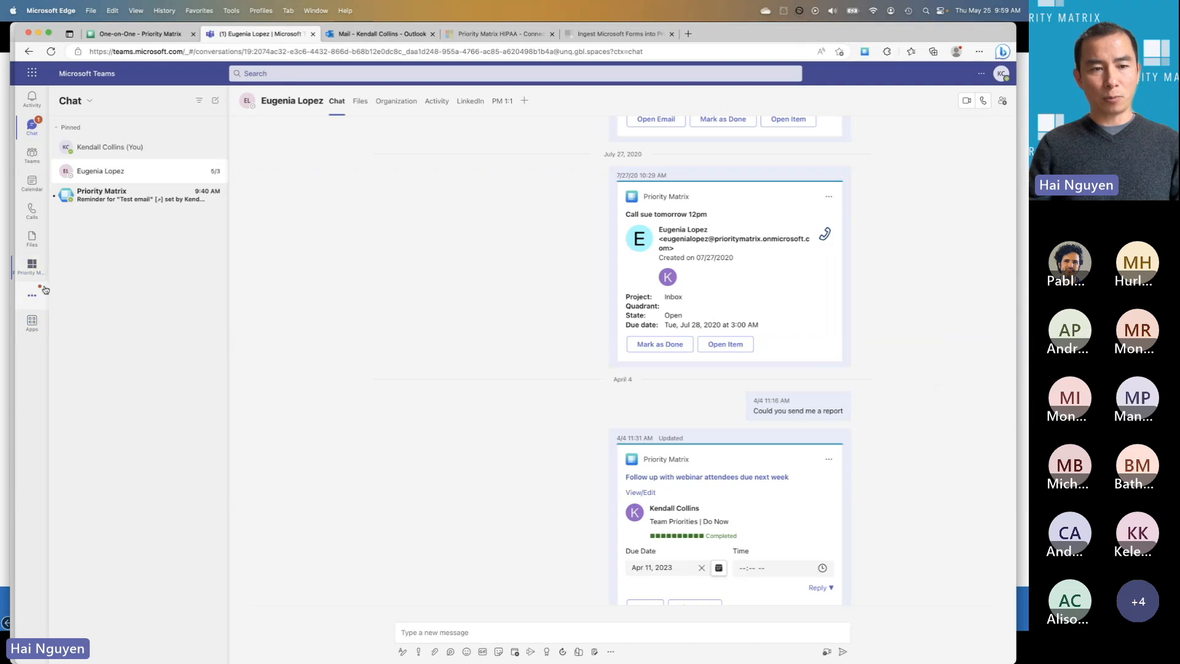
{"action": "left_click", "coordinate": [32, 265]}
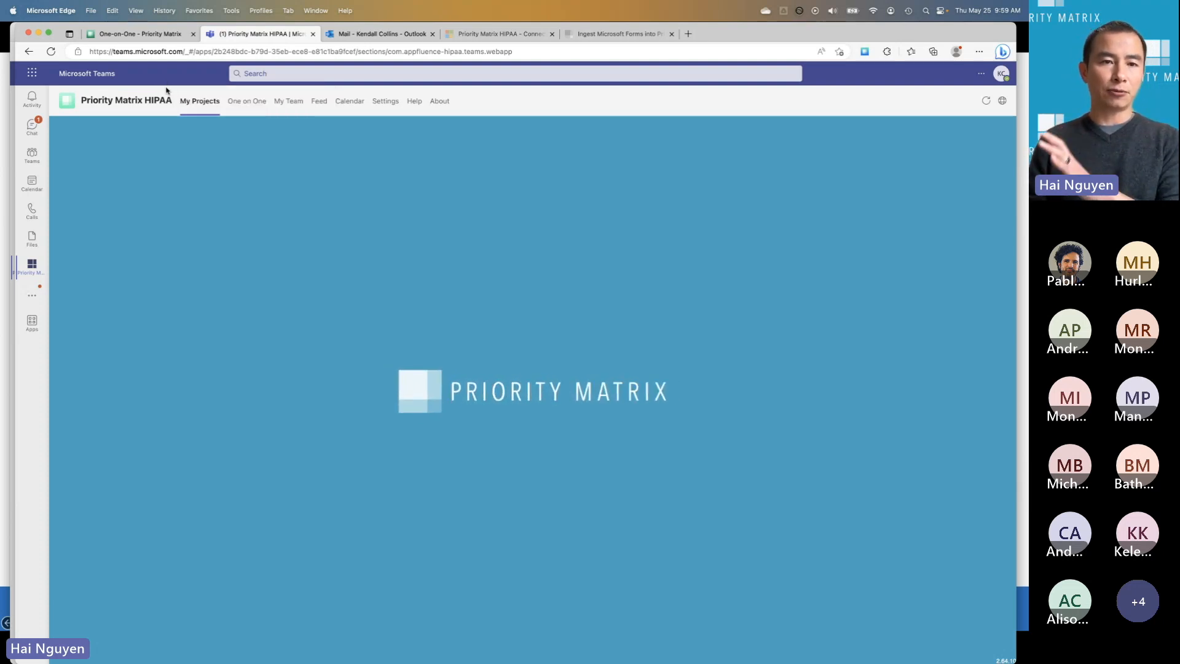
{"action": "right_click", "coordinate": [34, 269]}
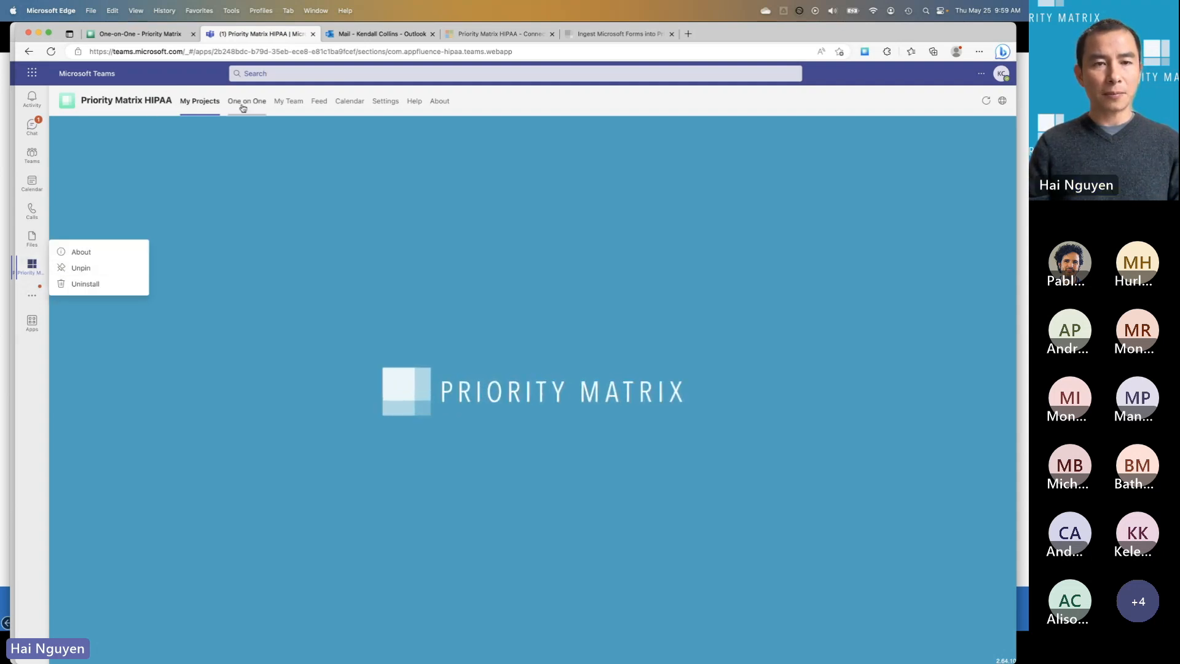
{"action": "left_click", "coordinate": [218, 103]}
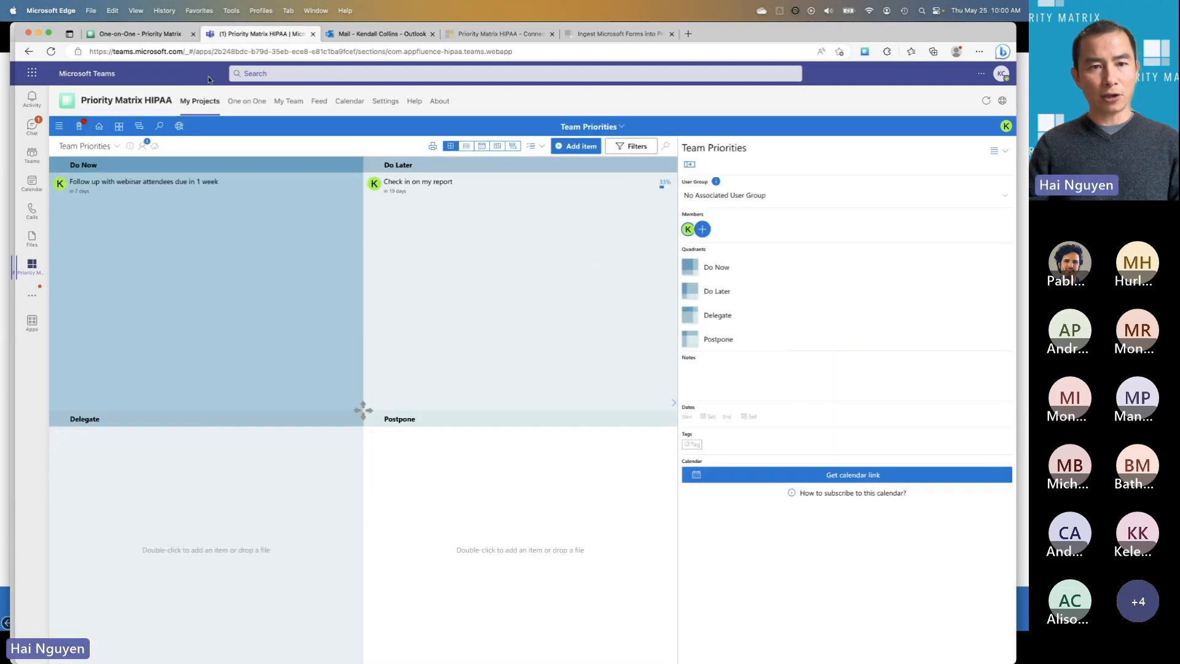
Step: Go to the Priority Matrix Home page within Teams and review its Alerts and Agenda views
{"action": "left_click", "coordinate": [59, 126]}
{"action": "left_click", "coordinate": [86, 196]}
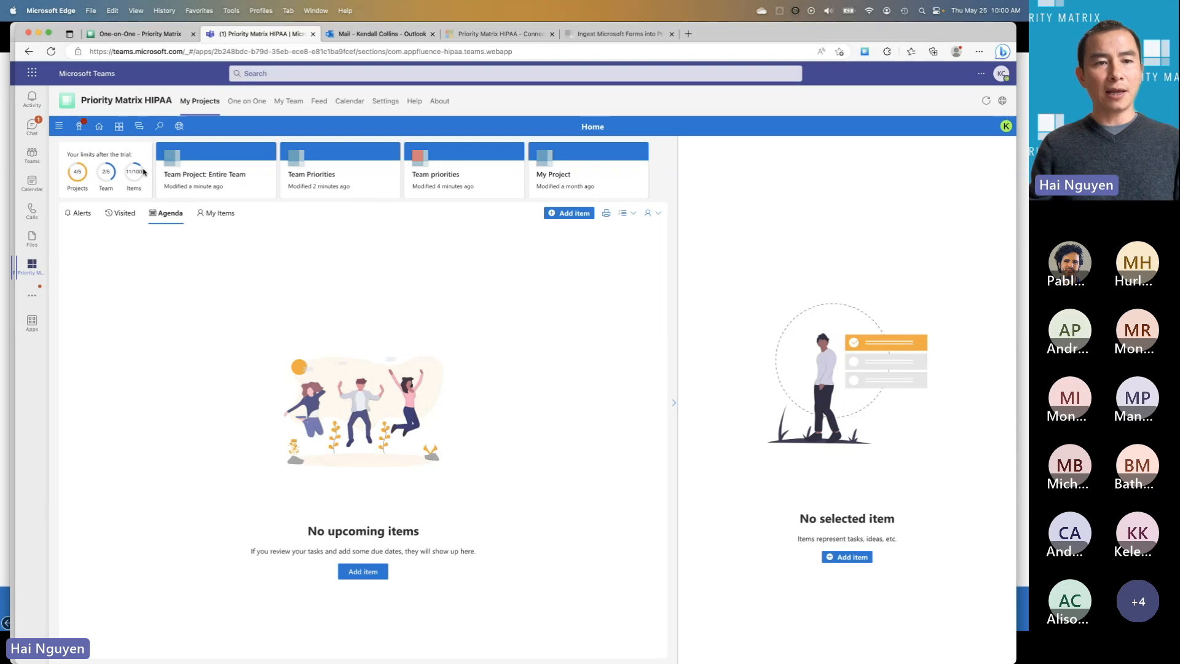
{"action": "left_click", "coordinate": [96, 214]}
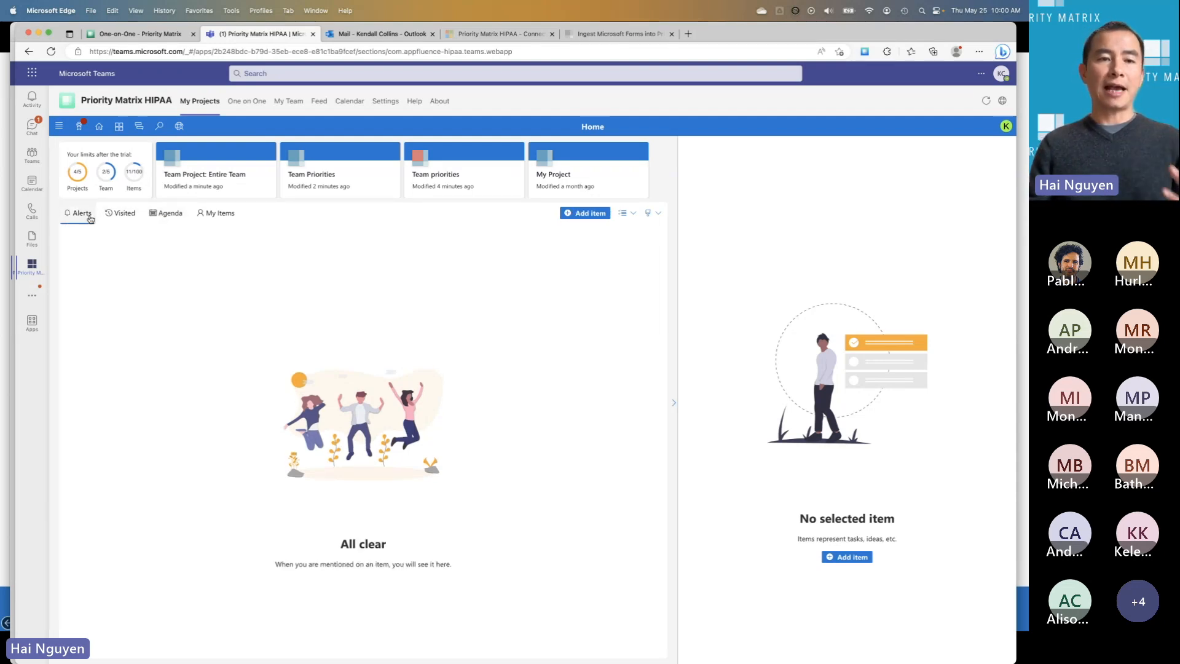
{"action": "left_click", "coordinate": [168, 214]}
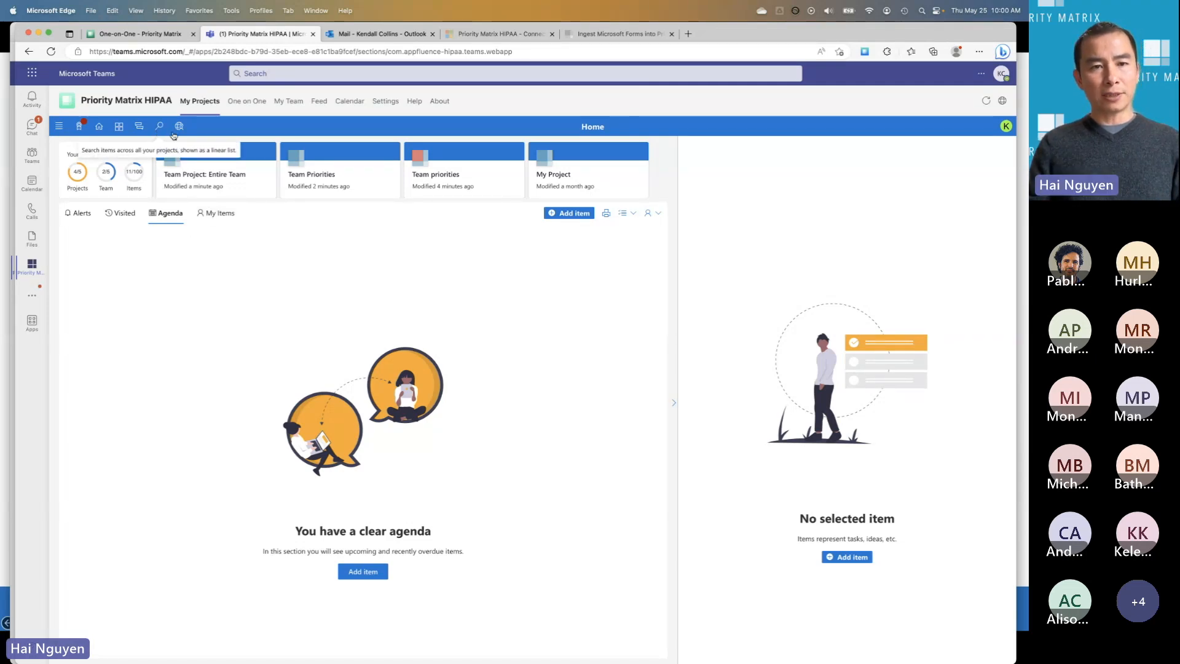
Step: Add the Priority Matrix HIPAA app to the teammate's Teams chat, review the one-on-one tab's collaborator choices, and close the tab setup unsaved
{"action": "left_click", "coordinate": [35, 128]}
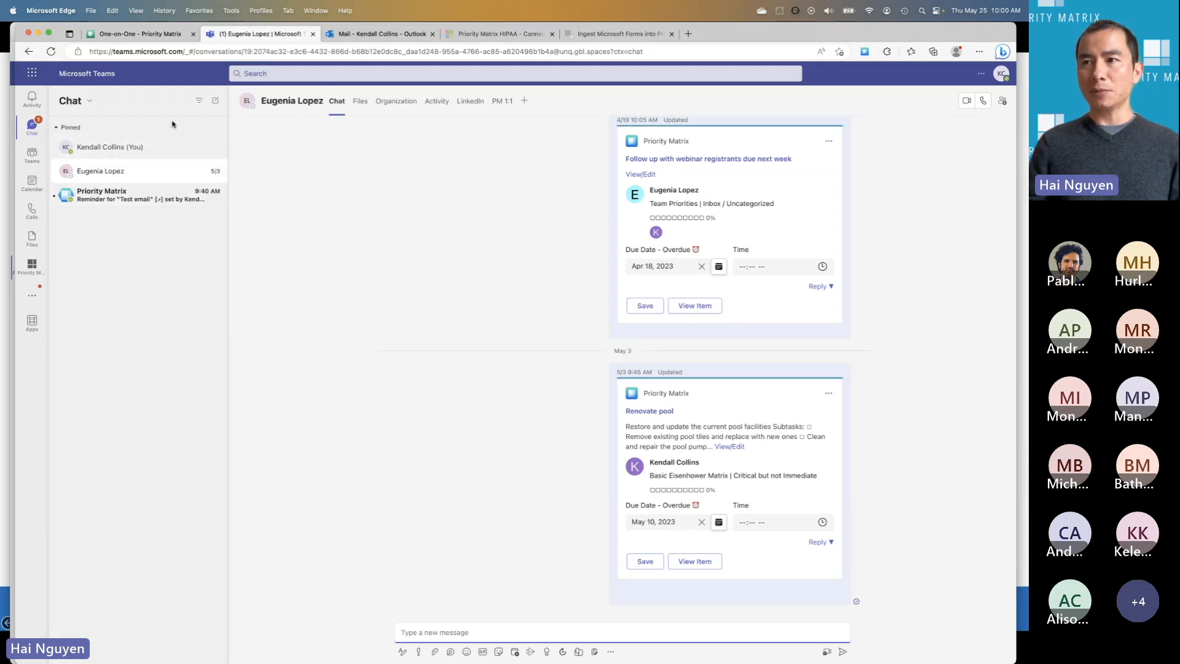
{"action": "left_click", "coordinate": [525, 102]}
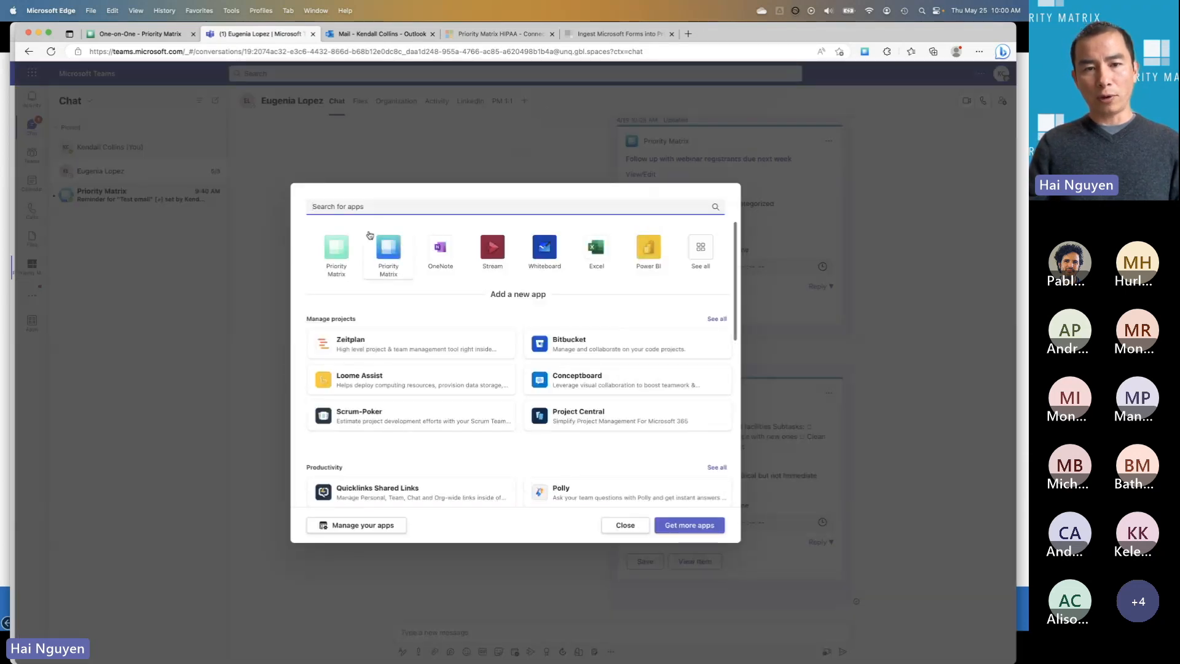
{"action": "left_click", "coordinate": [340, 255]}
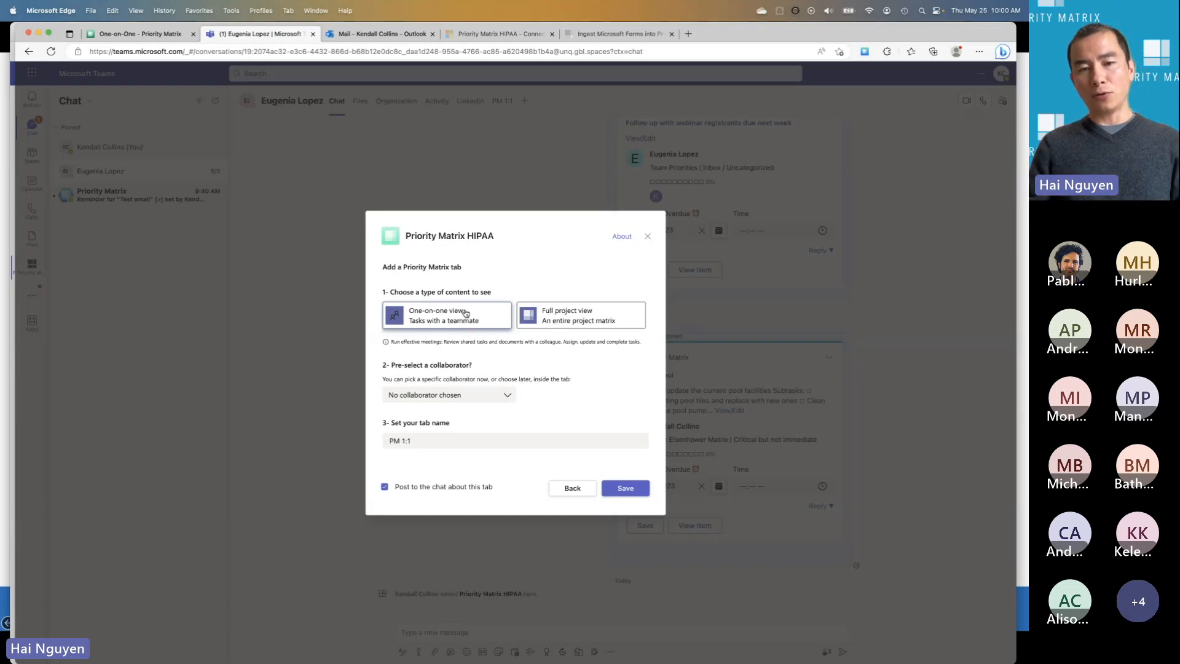
{"action": "left_click", "coordinate": [479, 394]}
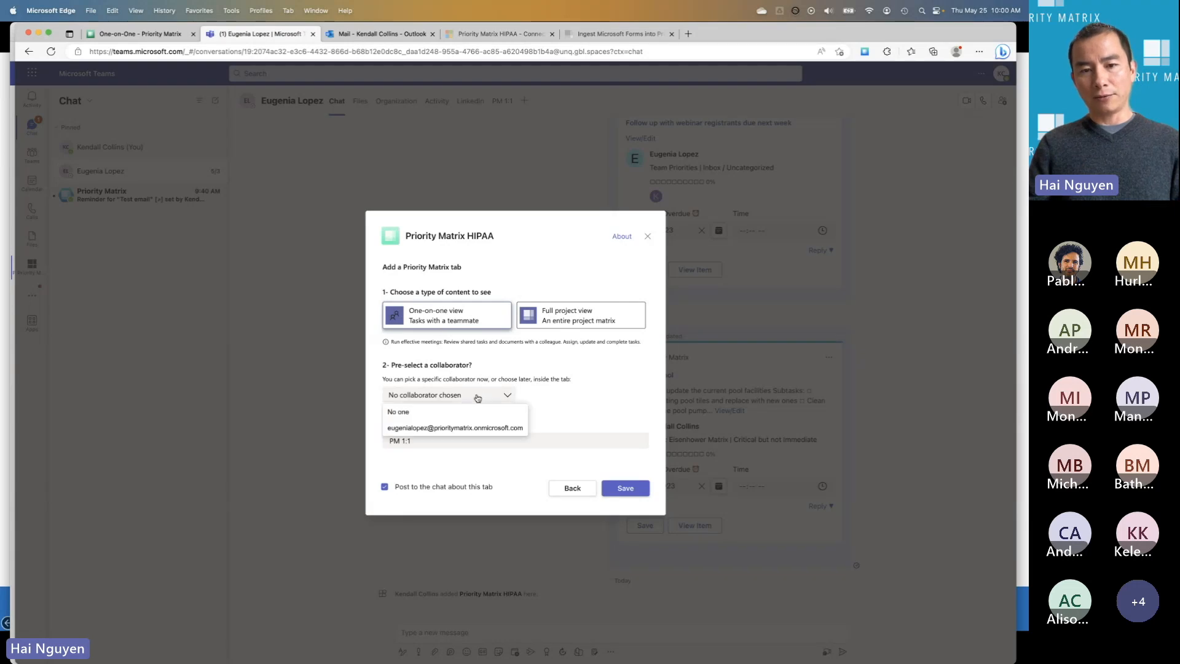
{"action": "left_click", "coordinate": [592, 390]}
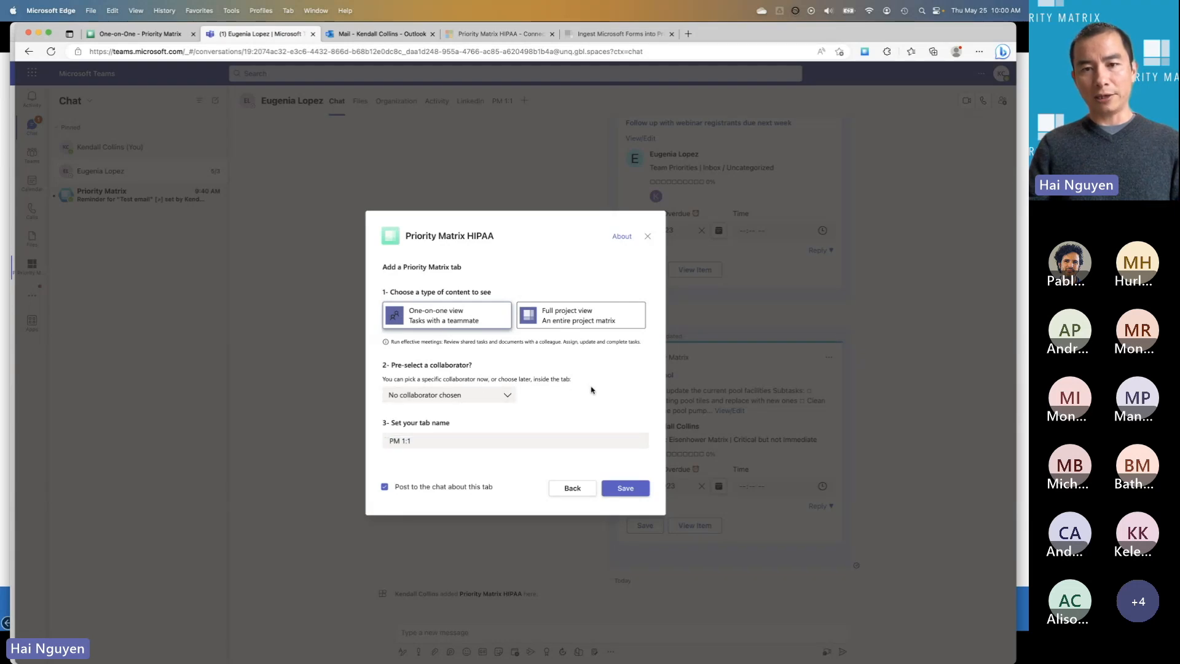
{"action": "left_click", "coordinate": [648, 236]}
Step: Review the tasks shared with the teammate on the chat's existing PM 1:1 tab and return to the conversation
{"action": "left_click", "coordinate": [502, 103]}
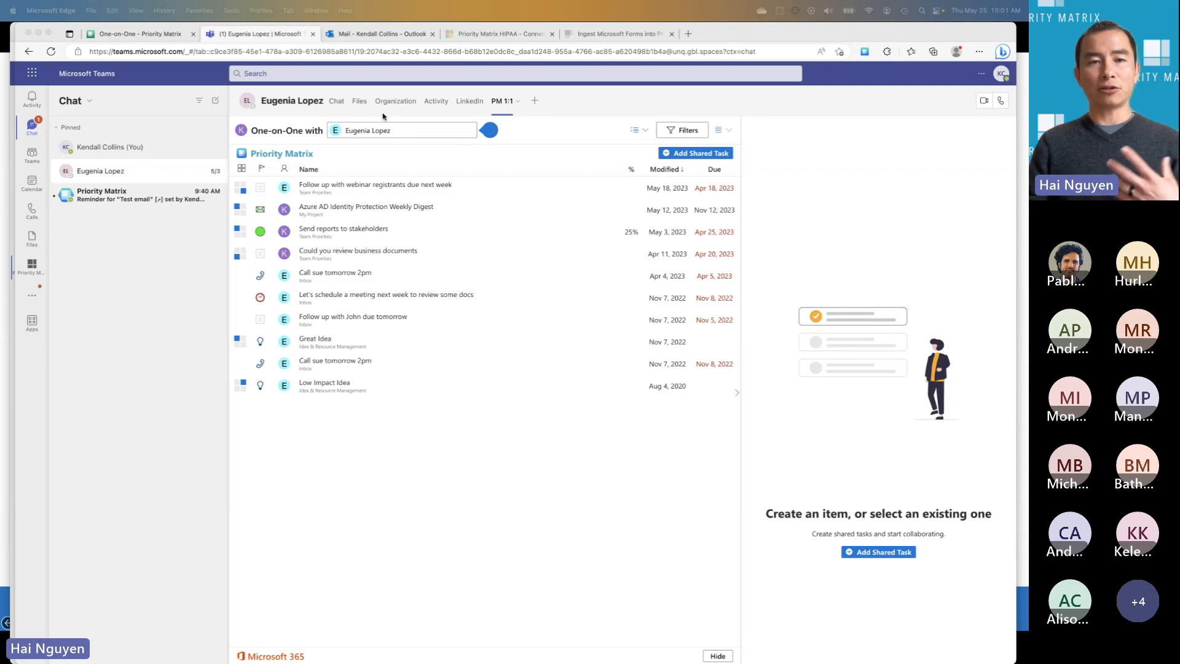
{"action": "left_click", "coordinate": [336, 106]}
{"action": "left_click", "coordinate": [336, 104]}
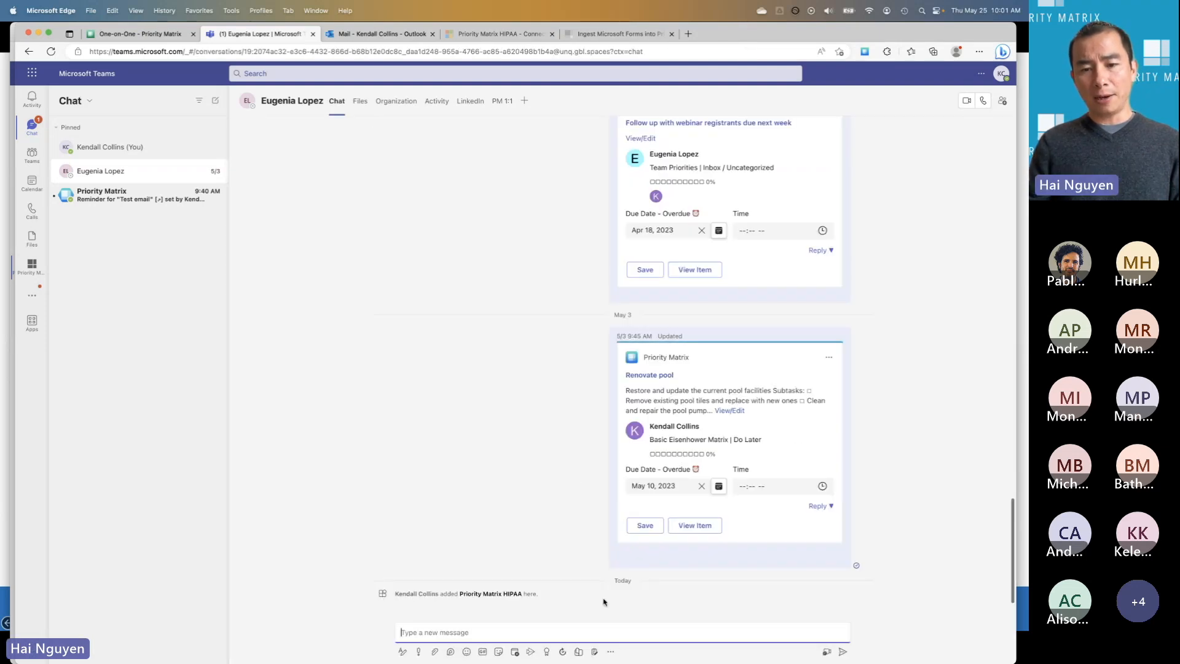
Step: Look over the apps available for composing a chat message, including Priority Matrix, and dismiss the list
{"action": "left_click", "coordinate": [611, 652]}
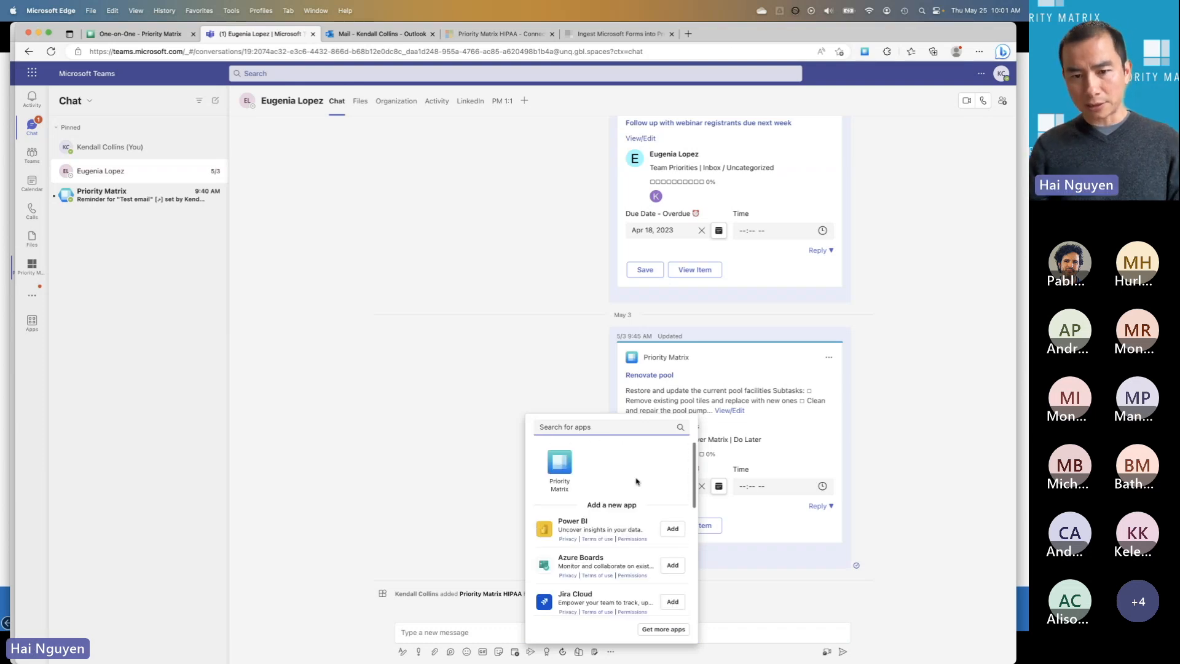
{"action": "left_click", "coordinate": [455, 367]}
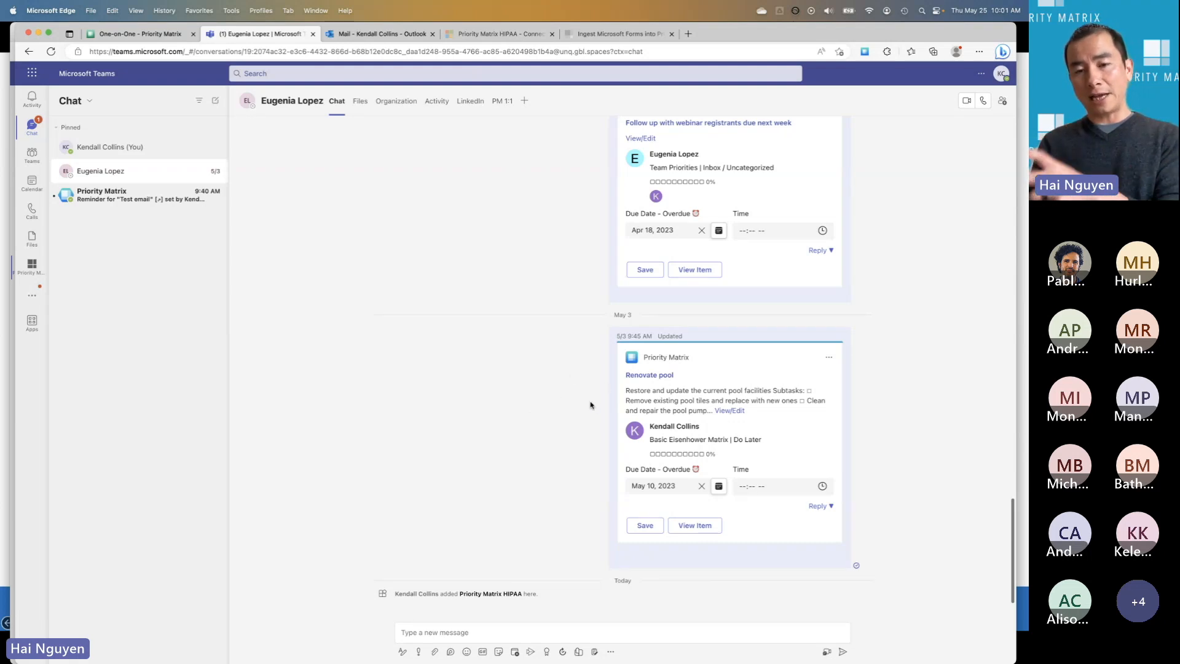
{"action": "left_click", "coordinate": [610, 651]}
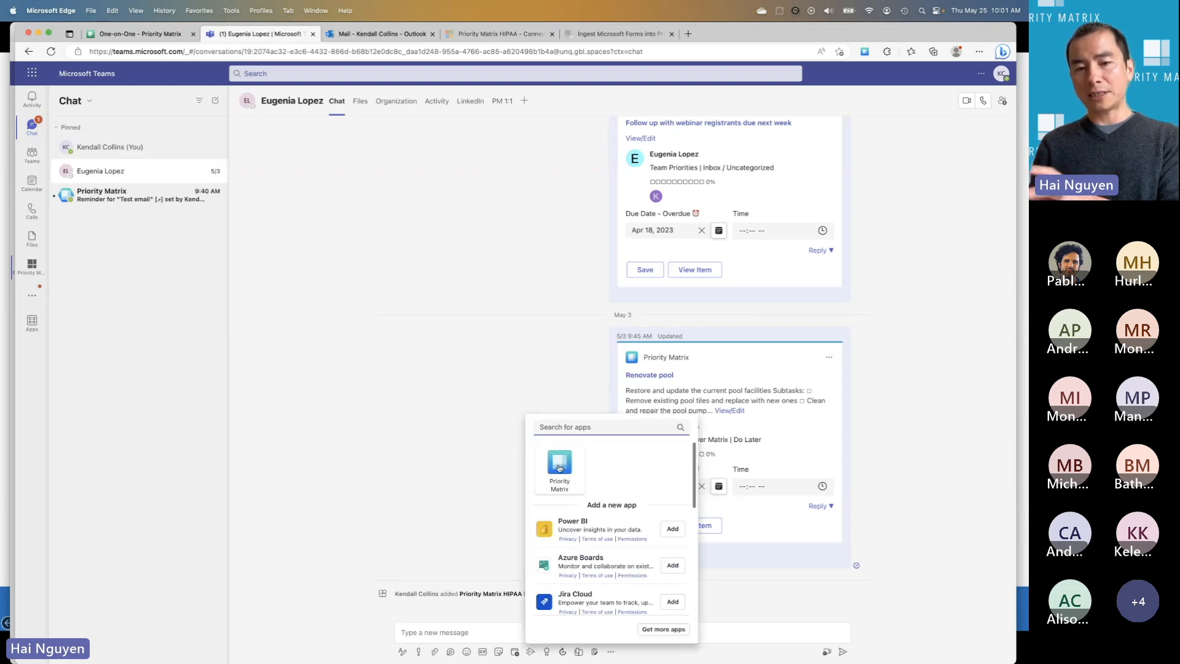
{"action": "left_click", "coordinate": [447, 458]}
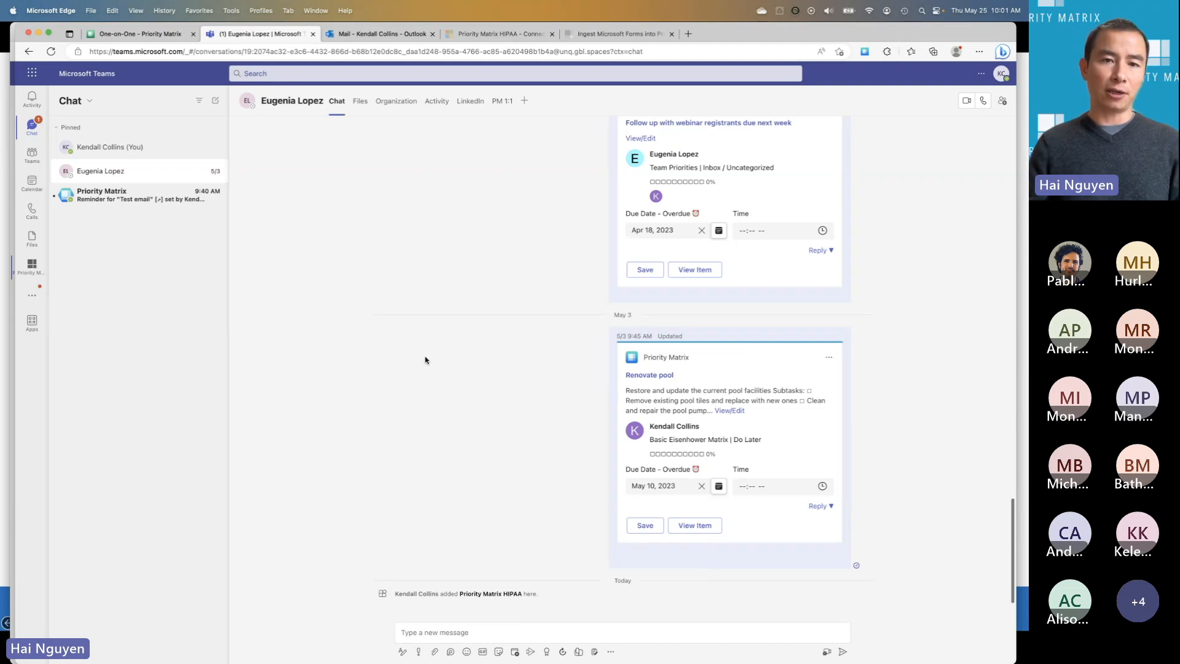
Step: Switch to Outlook and open the Priority Matrix HIPAA add-in for the email "This is a test email. Please prioritize."
{"action": "left_click", "coordinate": [381, 34]}
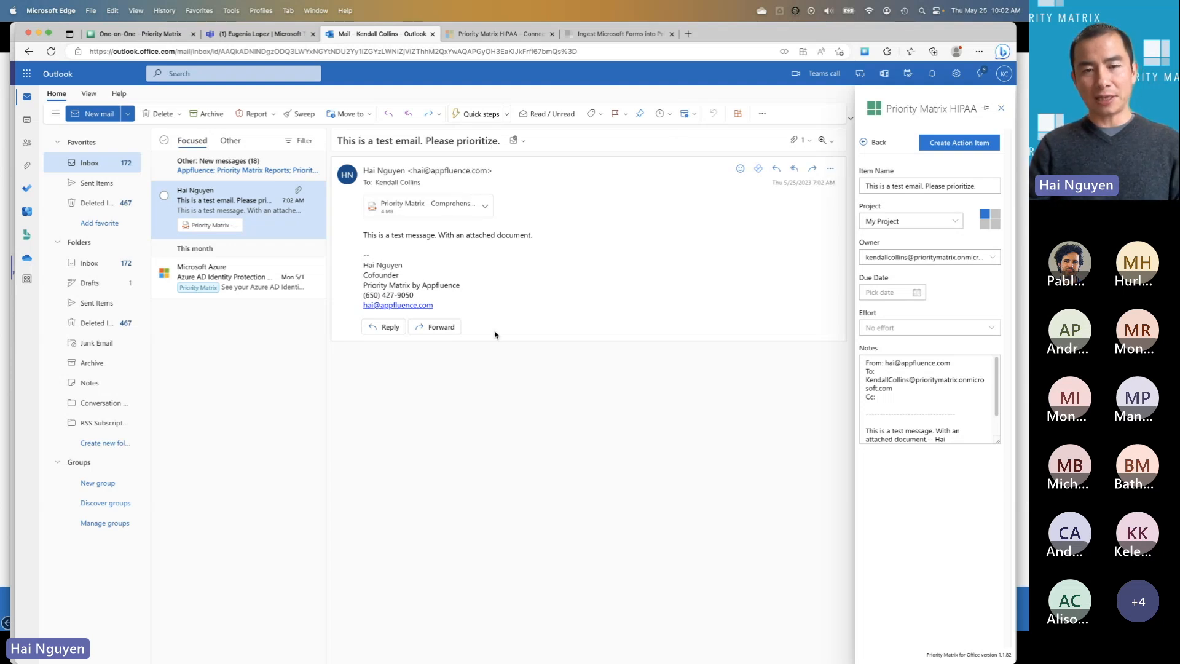
{"action": "left_click", "coordinate": [830, 169]}
{"action": "mouse_move", "coordinate": [799, 422]}
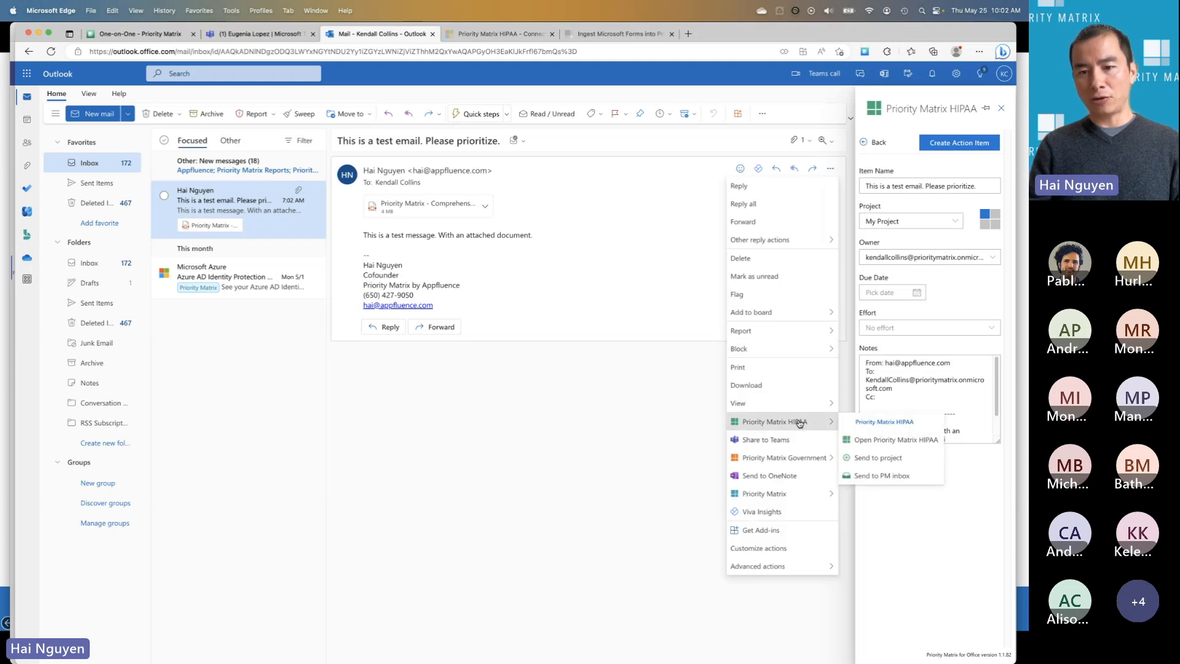
{"action": "left_click", "coordinate": [868, 440]}
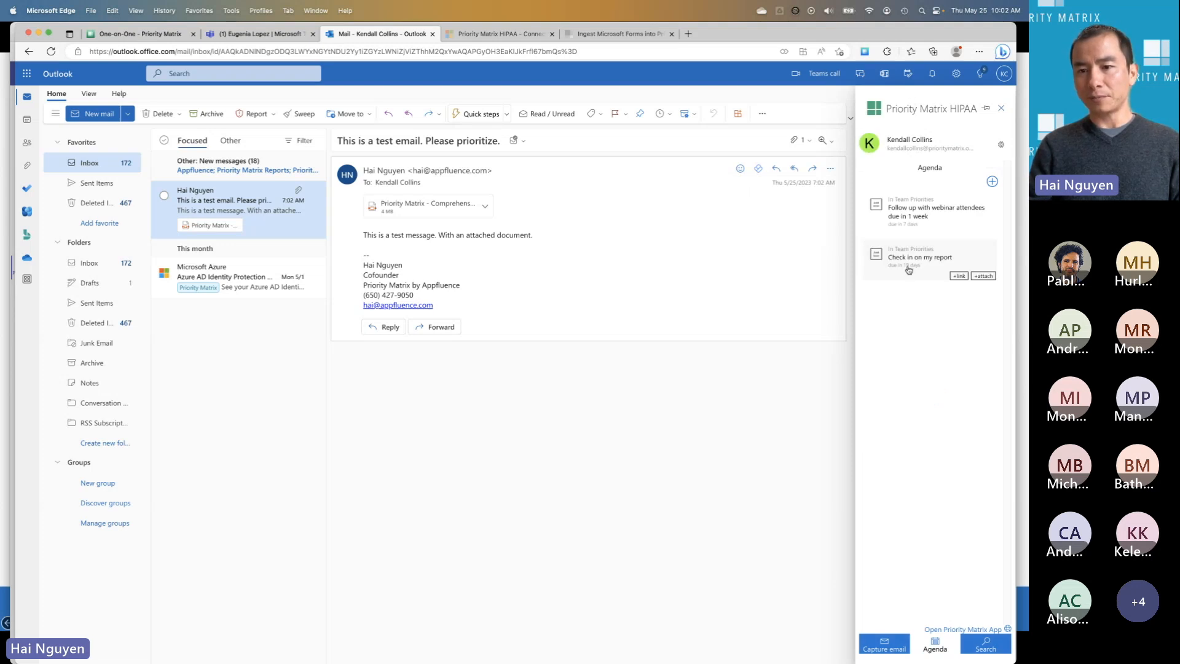
Step: Capture the test email as an action item in the "Team priorities" project
{"action": "left_click", "coordinate": [883, 646]}
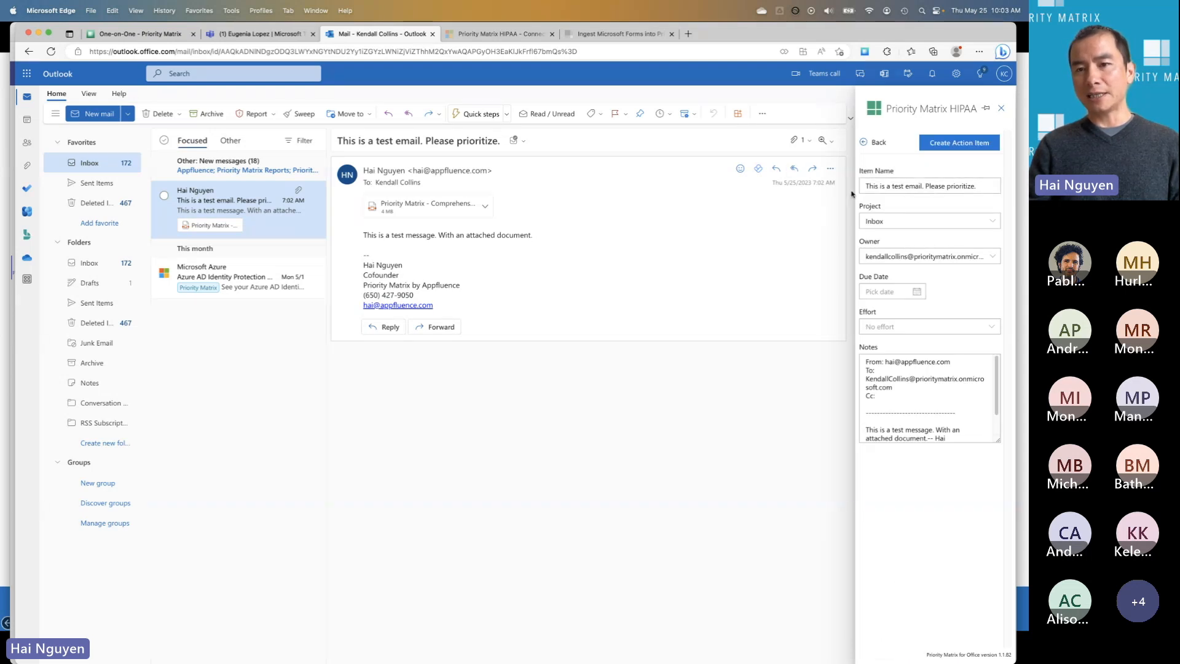
{"action": "left_click", "coordinate": [920, 221]}
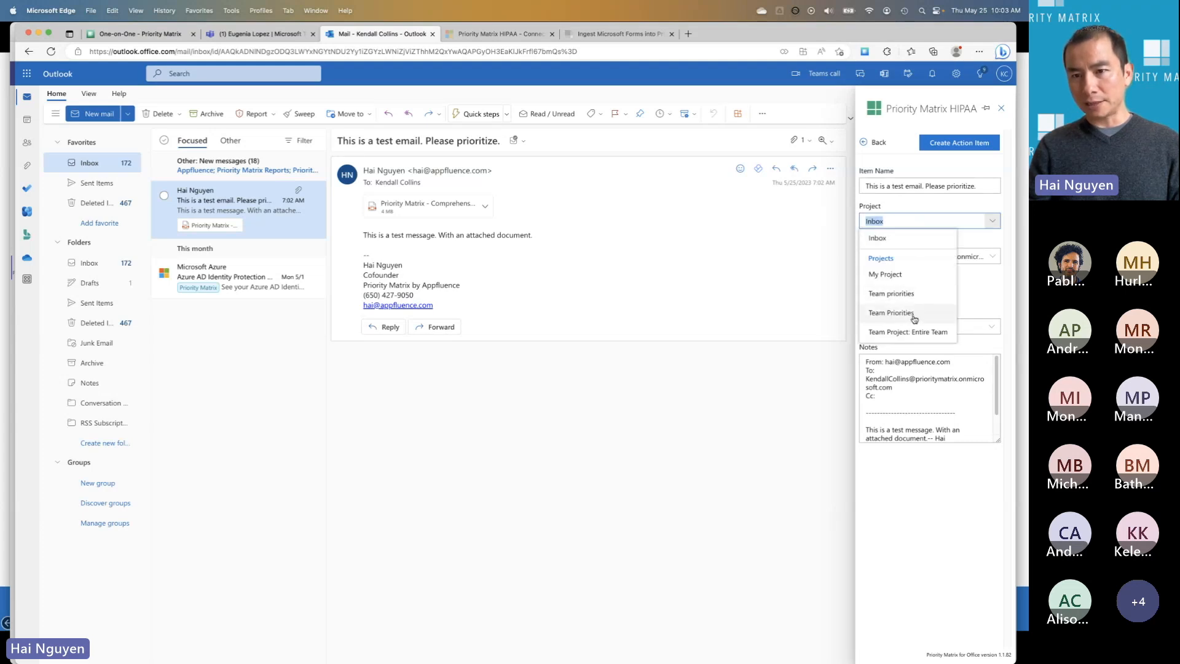
{"action": "left_click", "coordinate": [893, 294]}
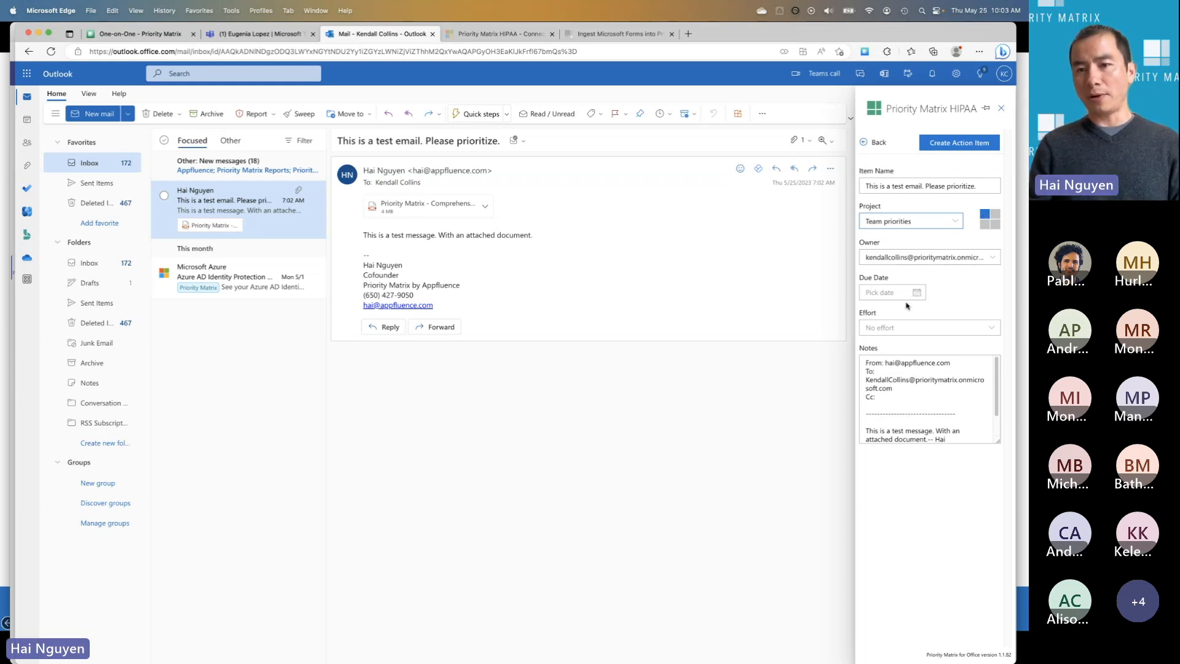
{"action": "left_click", "coordinate": [958, 145]}
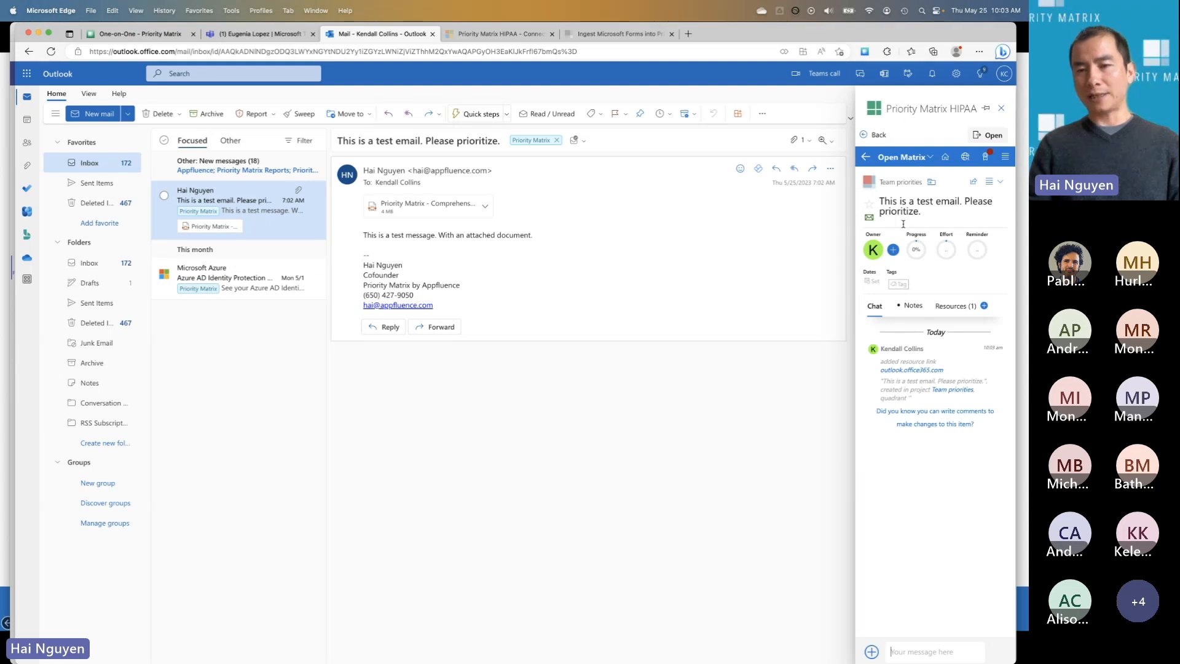
Step: Review the captured email item's progress control, resources, notes and chat history
{"action": "left_click", "coordinate": [916, 250]}
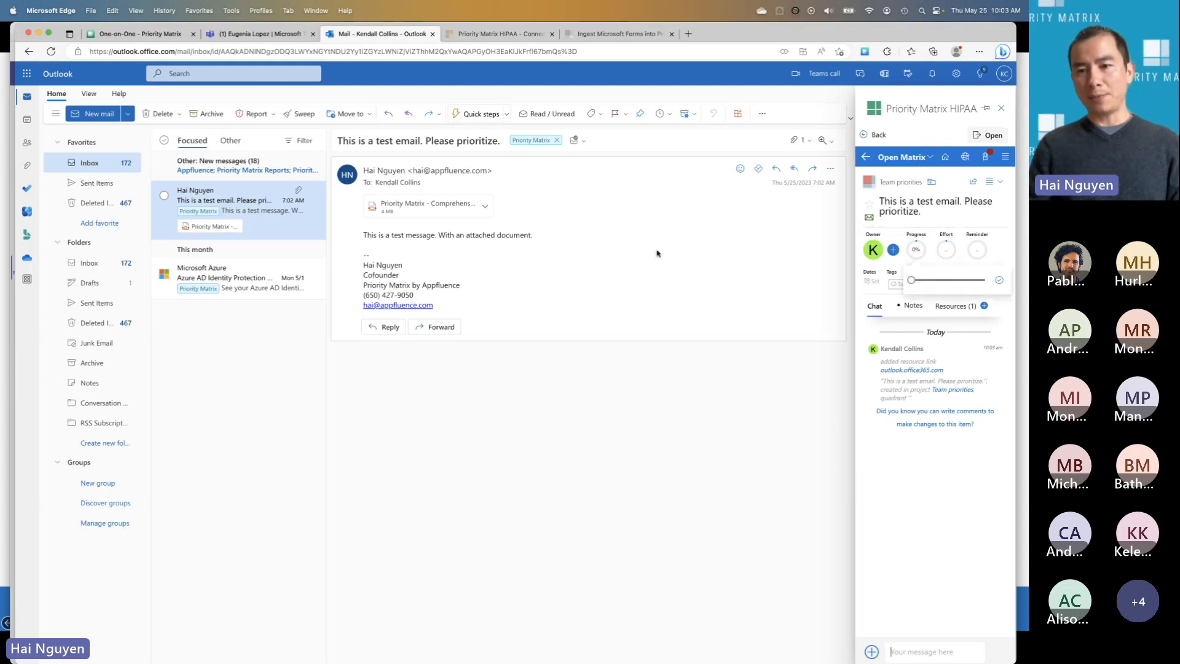
{"action": "left_click", "coordinate": [947, 306]}
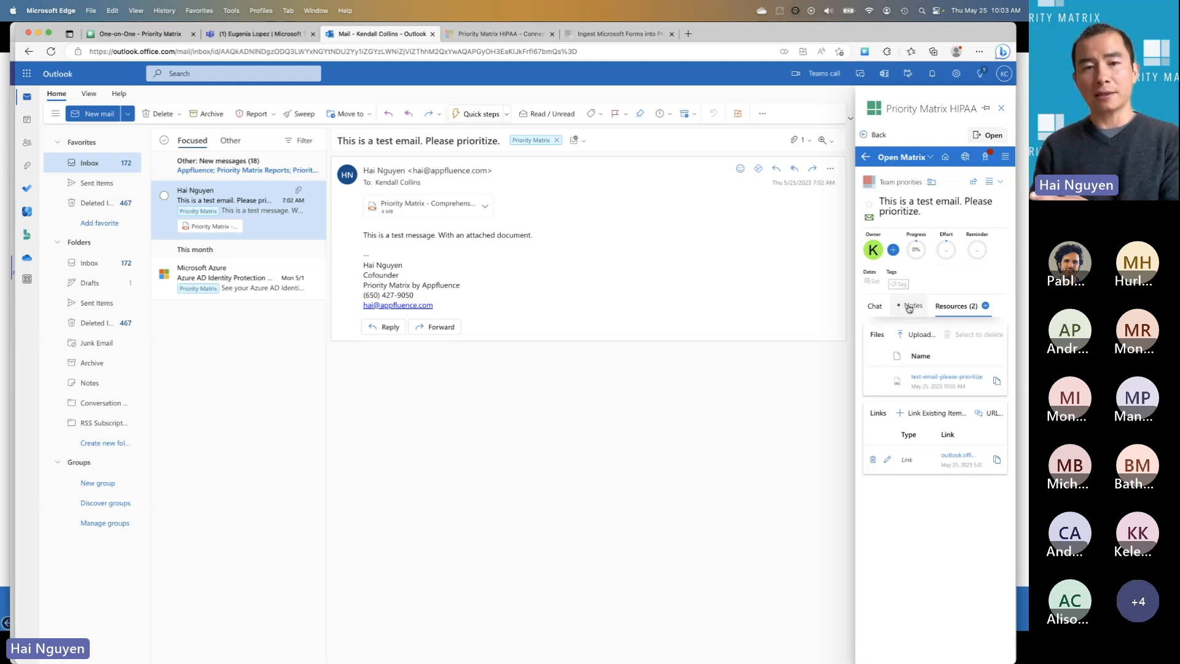
{"action": "left_click", "coordinate": [910, 308]}
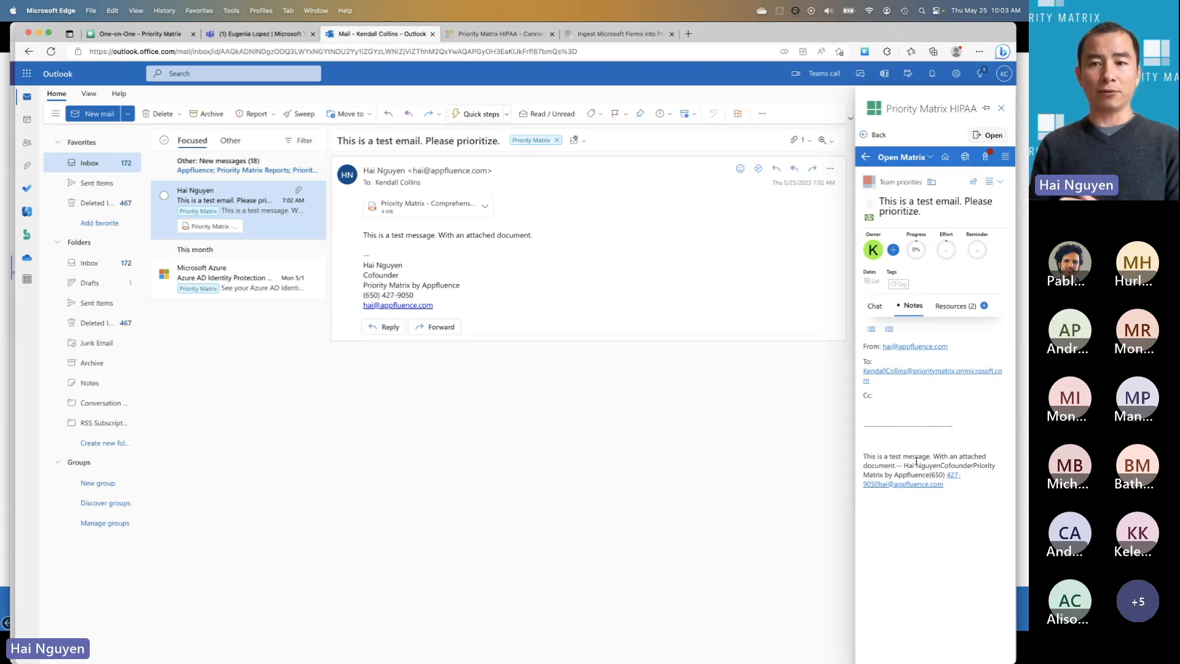
{"action": "left_click", "coordinate": [875, 306]}
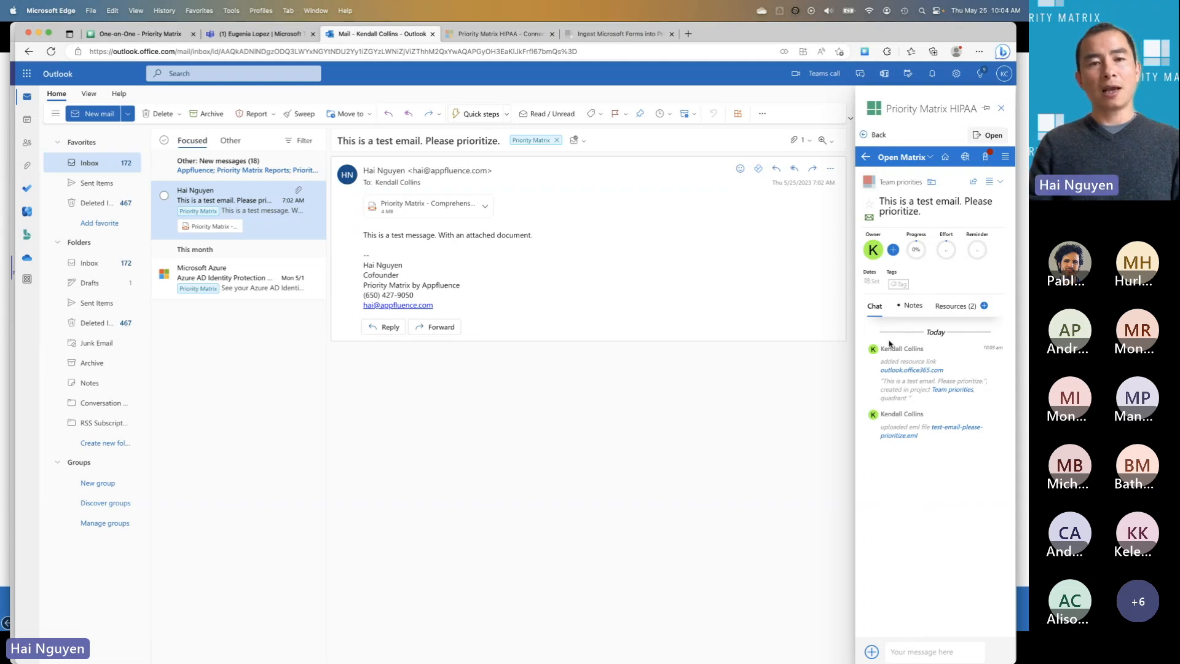
Step: Return to the add-in's agenda and check the link and attach options on the webinar follow-up and "Check in on my report" items
{"action": "left_click", "coordinate": [879, 134]}
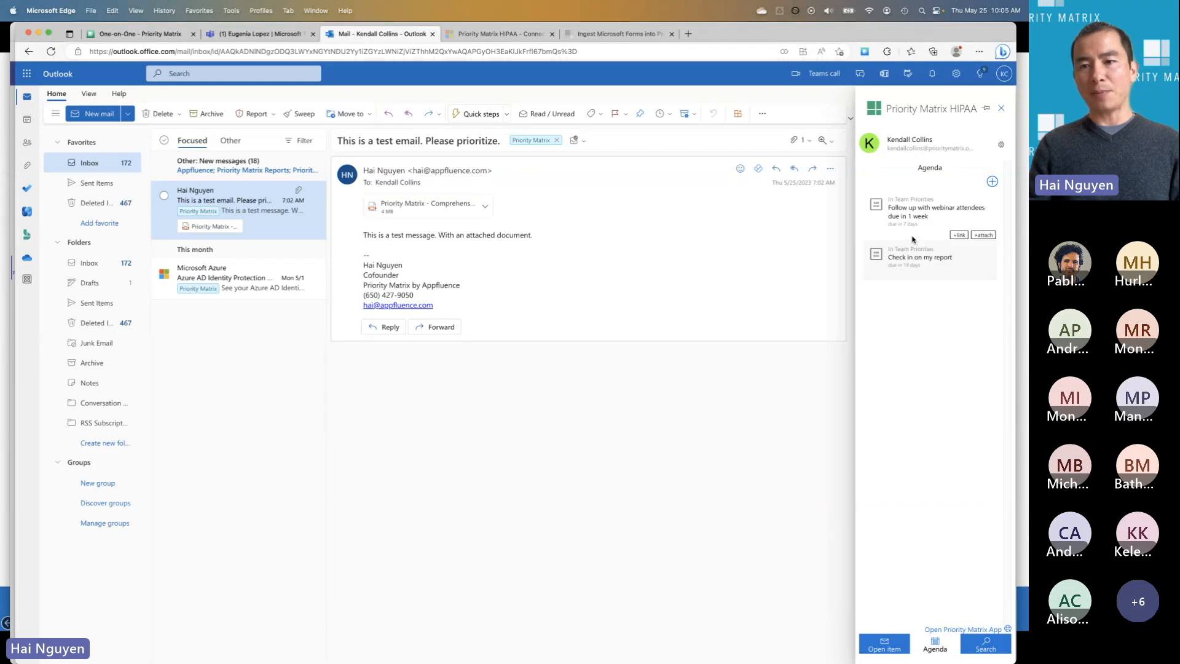
{"action": "mouse_move", "coordinate": [902, 205]}
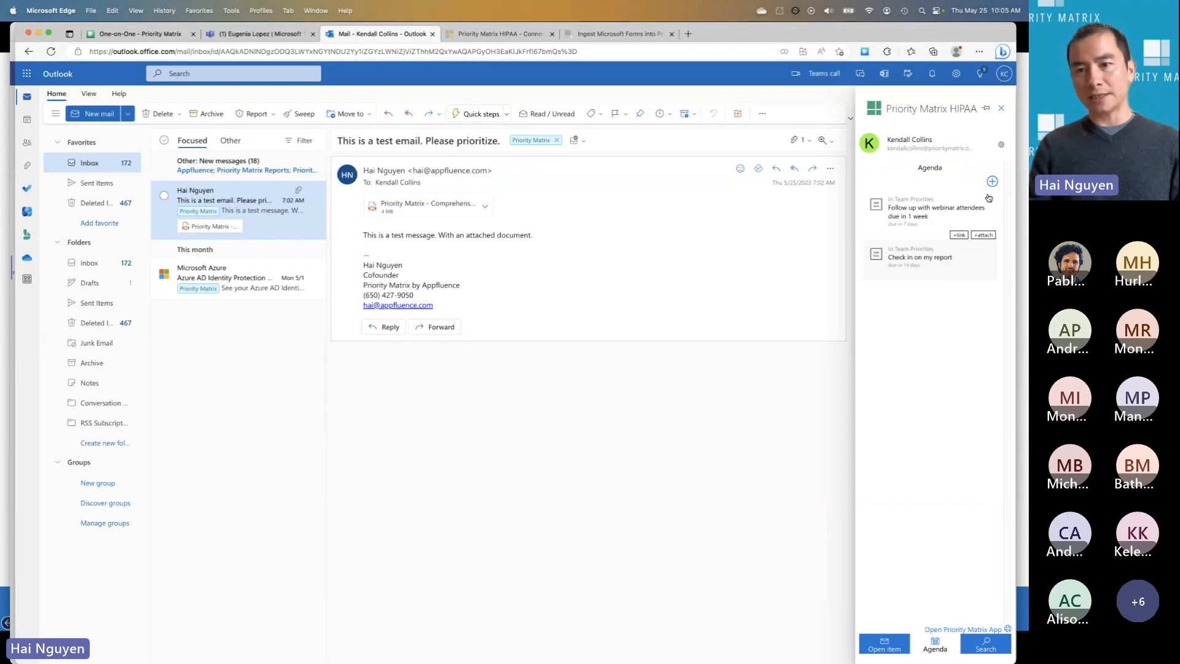
{"action": "mouse_move", "coordinate": [991, 262]}
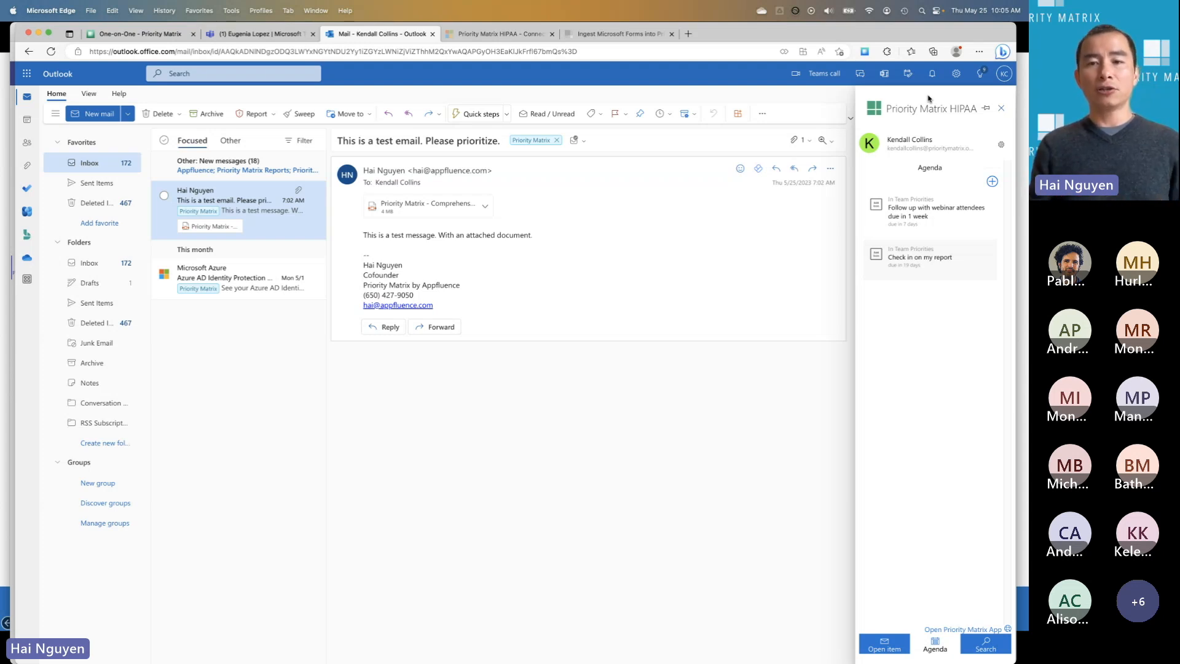
{"action": "mouse_move", "coordinate": [931, 260]}
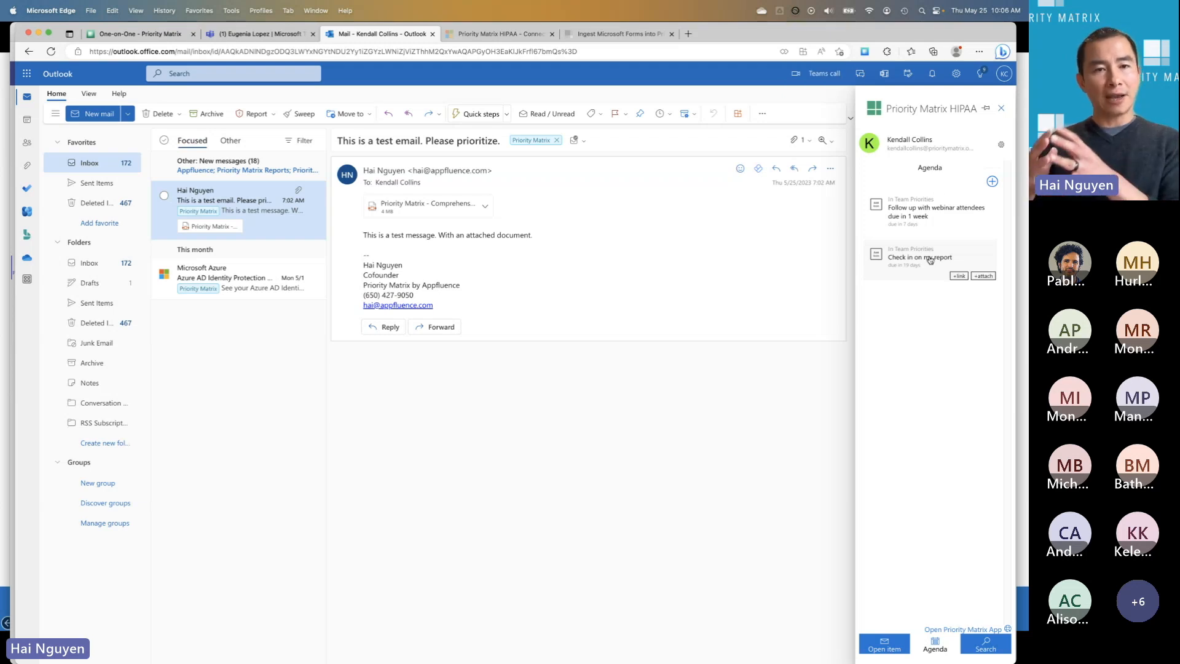
Step: Switch back to Priority Matrix and open the "Team priorities" project in the matrix view
{"action": "left_click", "coordinate": [278, 36]}
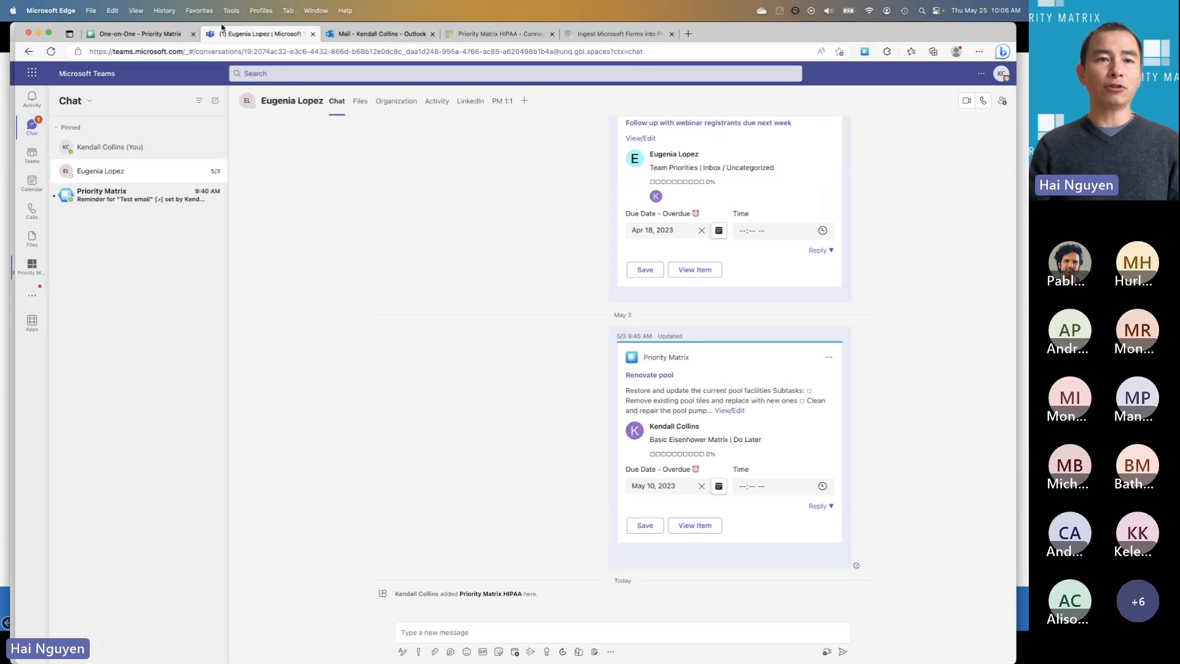
{"action": "left_click", "coordinate": [154, 35]}
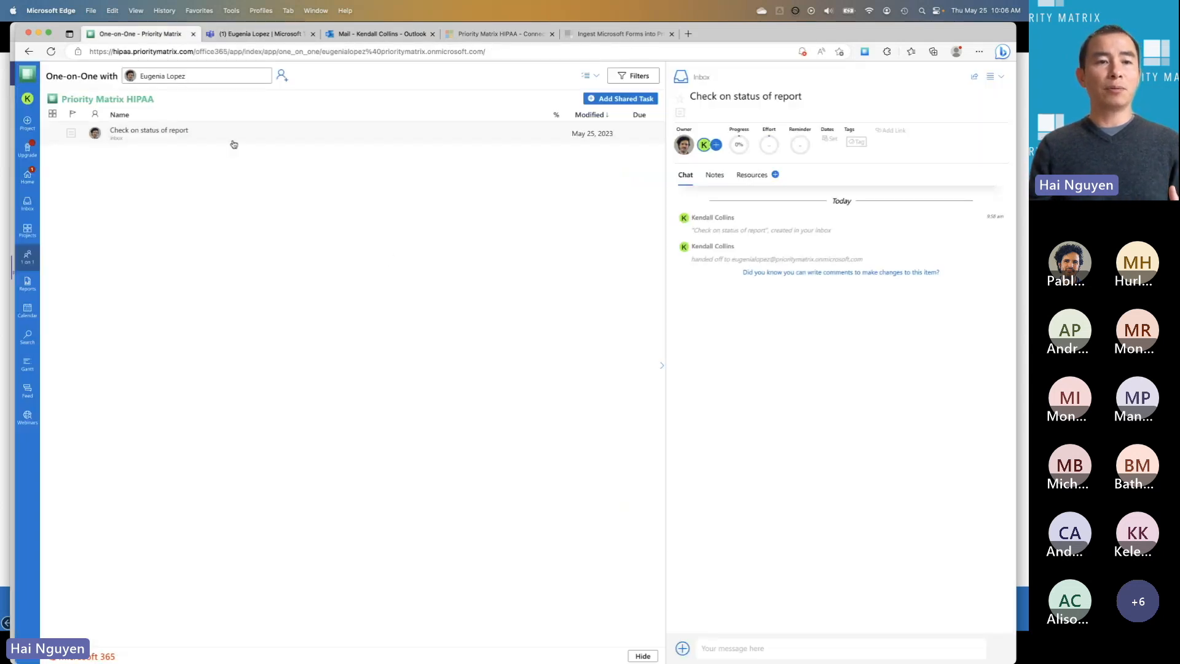
{"action": "left_click", "coordinate": [27, 231]}
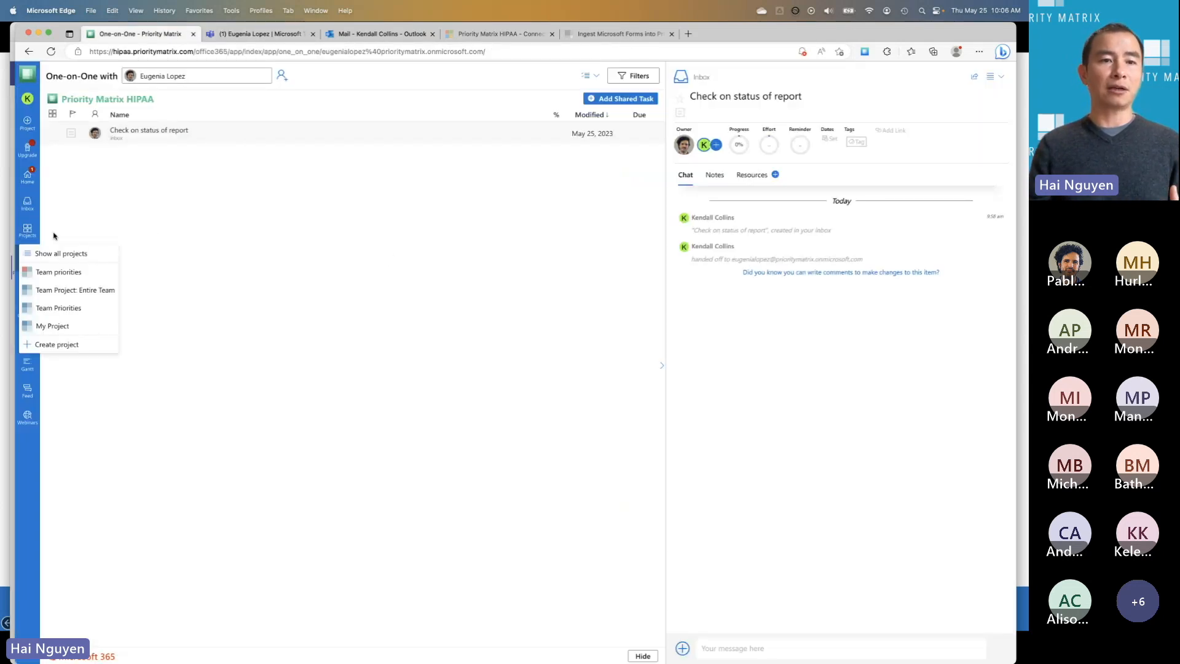
{"action": "left_click", "coordinate": [80, 253]}
{"action": "left_click", "coordinate": [111, 114]}
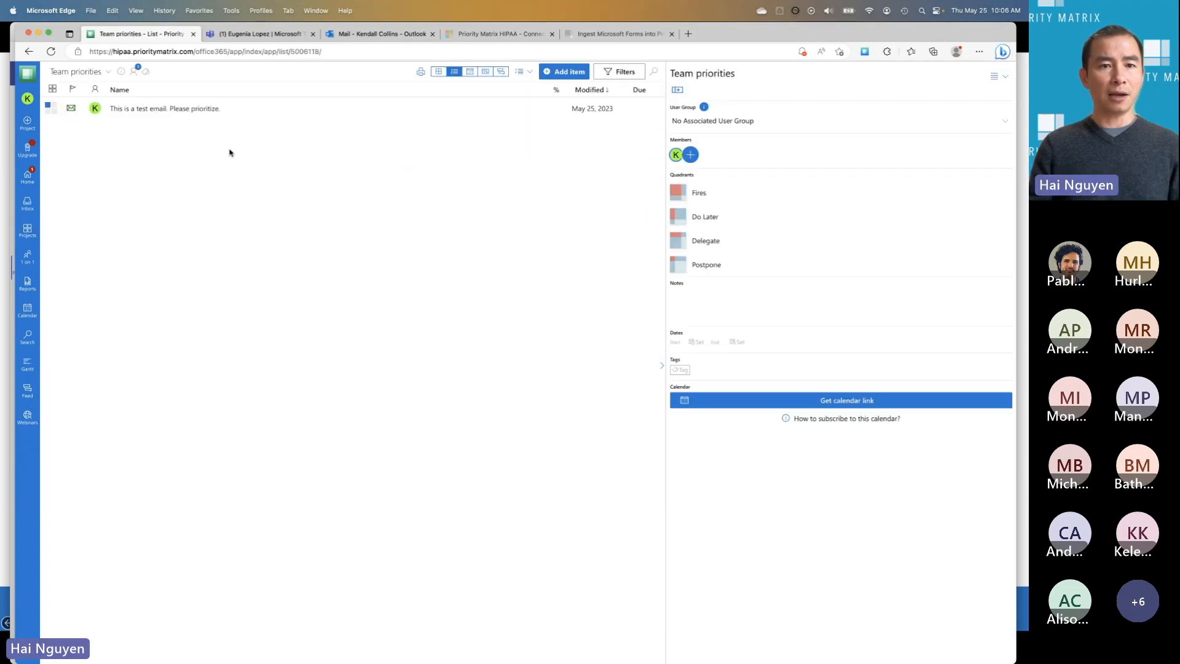
{"action": "left_click", "coordinate": [438, 73]}
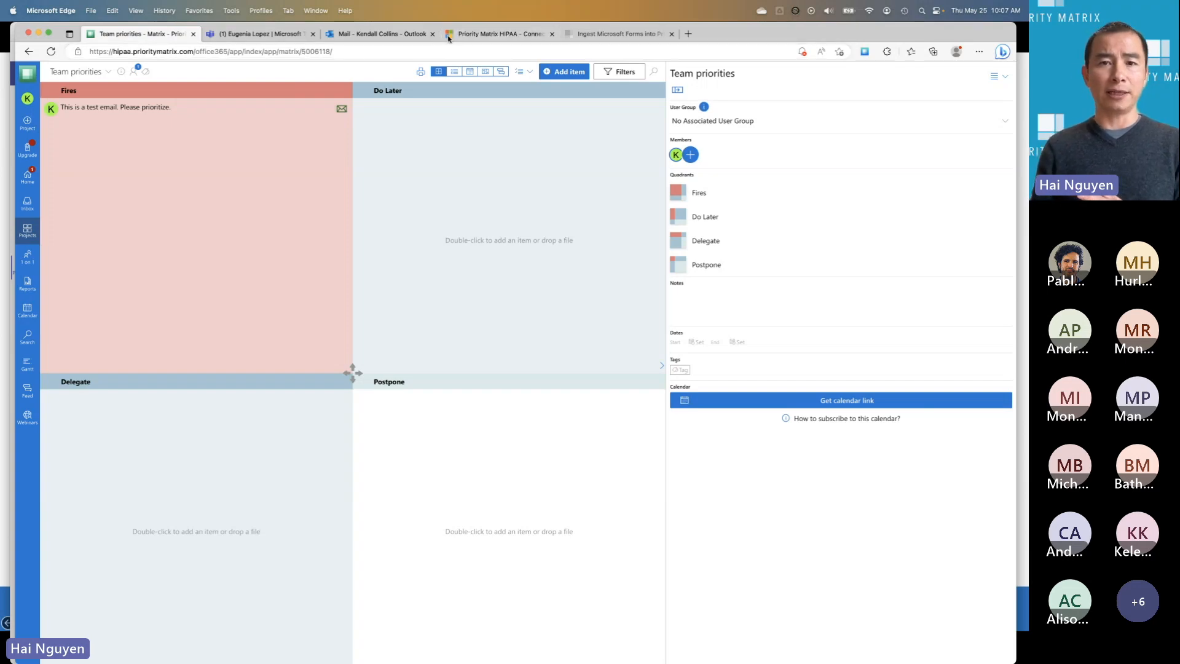
Step: Open the blog article "Ingest Microsoft Forms into Priority Matrix with Power Automate" and review its example automations and form-capture steps
{"action": "left_click", "coordinate": [469, 35]}
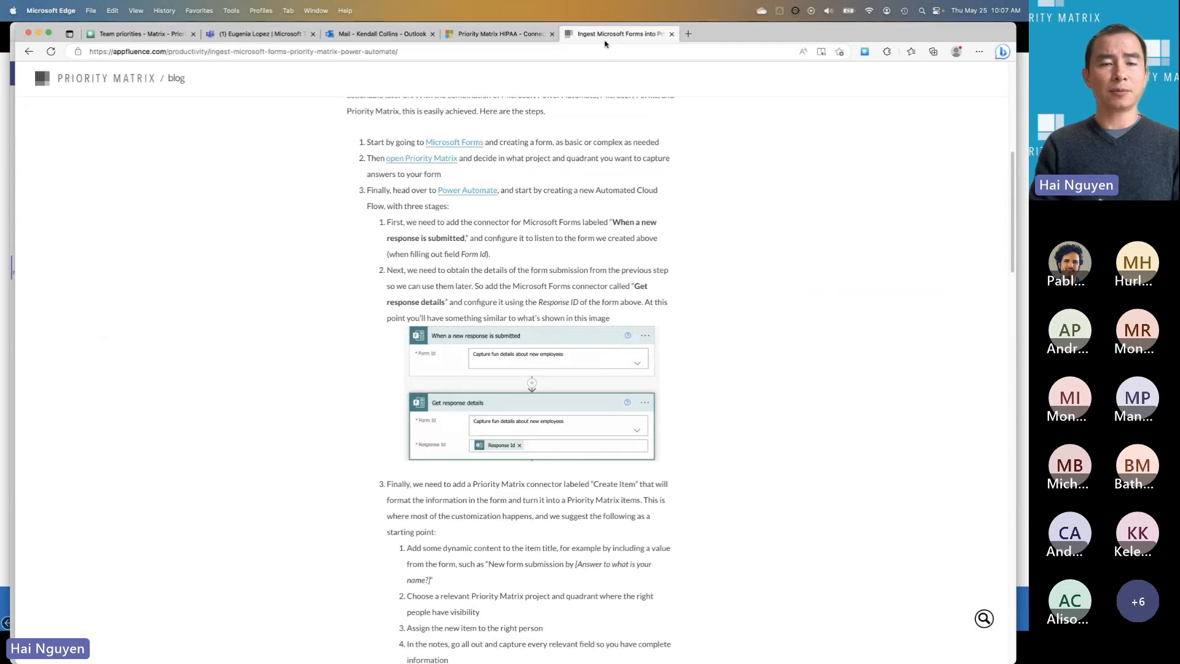
{"action": "scroll", "coordinate": [545, 276], "scroll_direction": "up", "scroll_amount": 7}
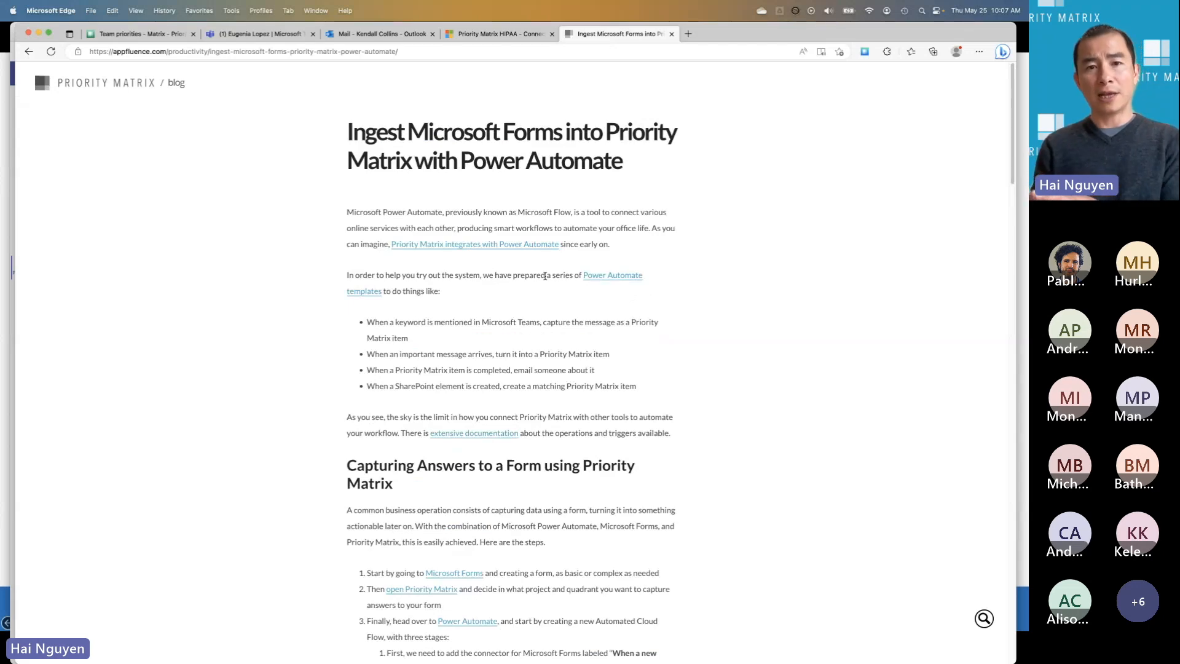
{"action": "scroll", "coordinate": [551, 306], "scroll_direction": "down", "scroll_amount": 3}
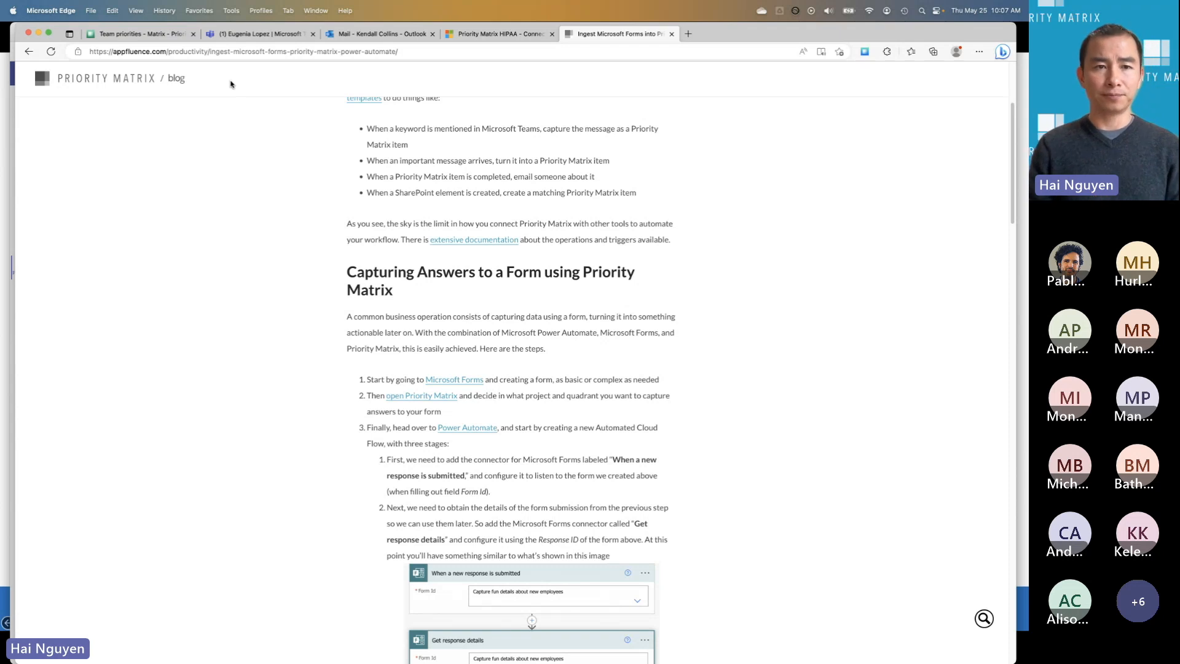
Step: Return to the "Team priorities" matrix and switch to the presentation's "Additional resources" slide
{"action": "left_click", "coordinate": [155, 35]}
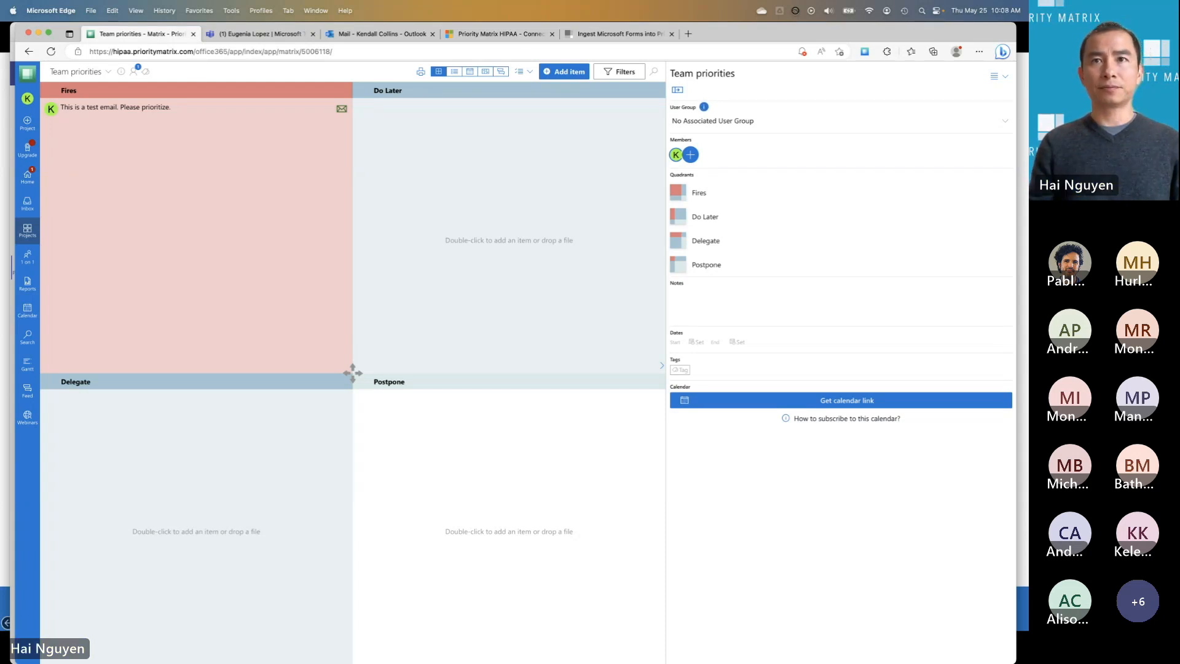
{"action": "key", "text": "super+Tab"}
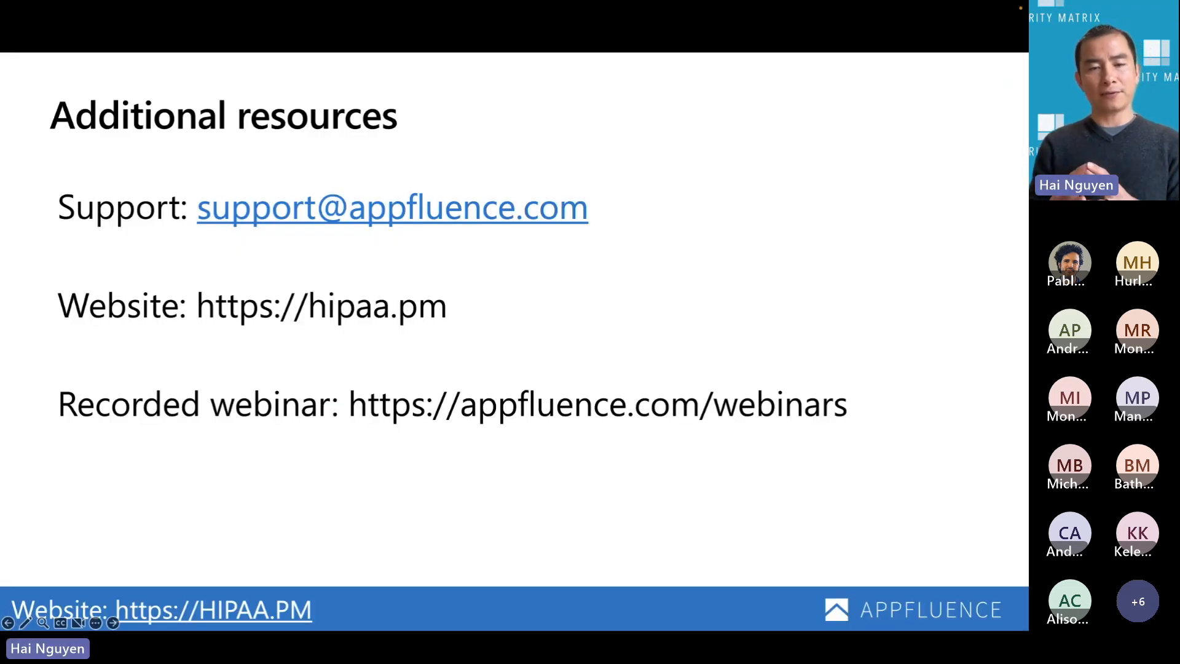